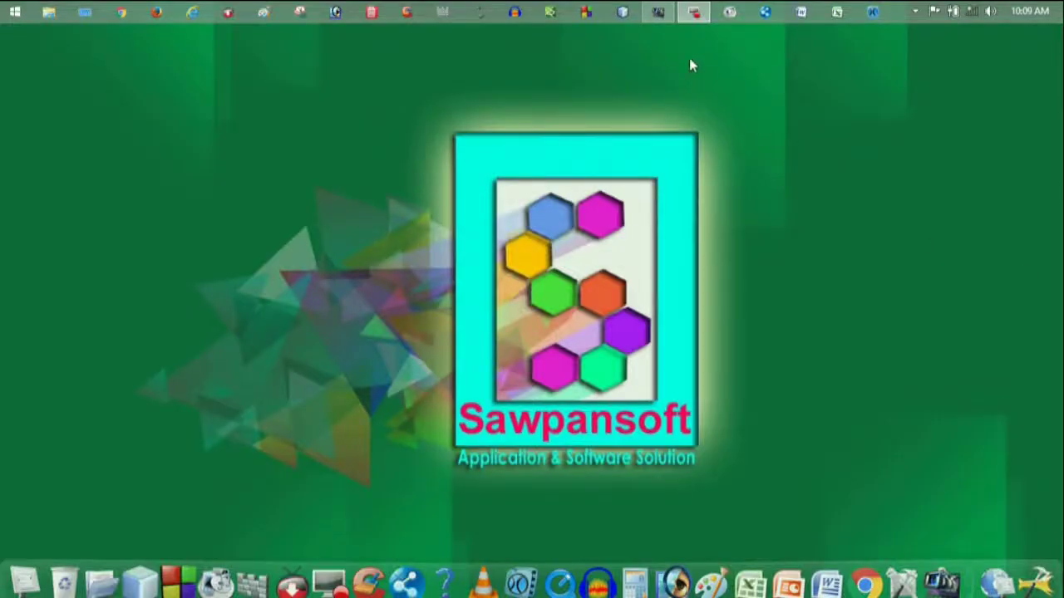
Step: Bring up the empty Untitled project and leave it in Storyboard view
click(658, 14)
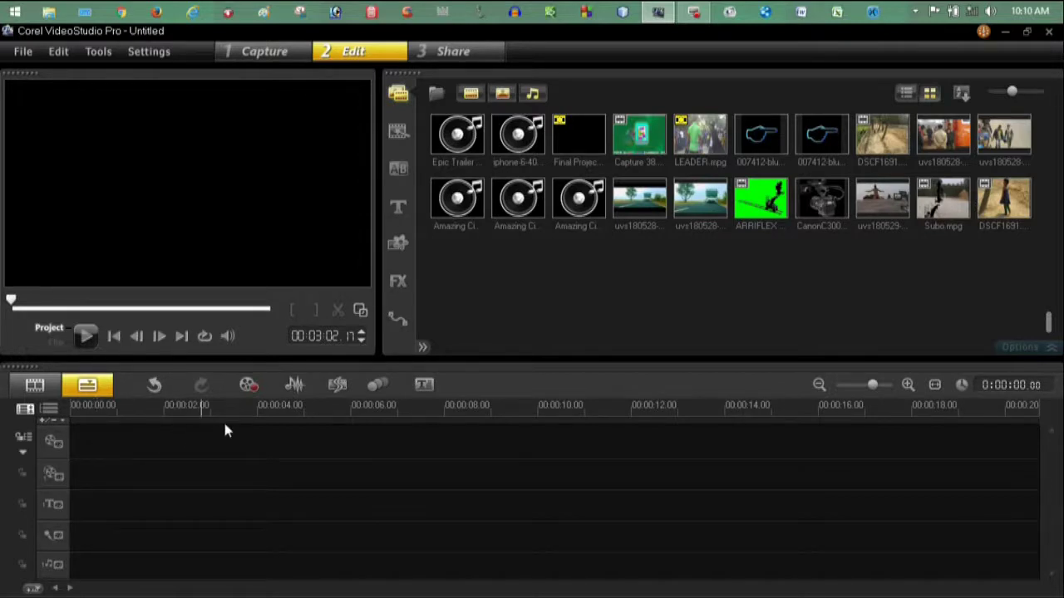
click(33, 386)
click(82, 394)
click(33, 386)
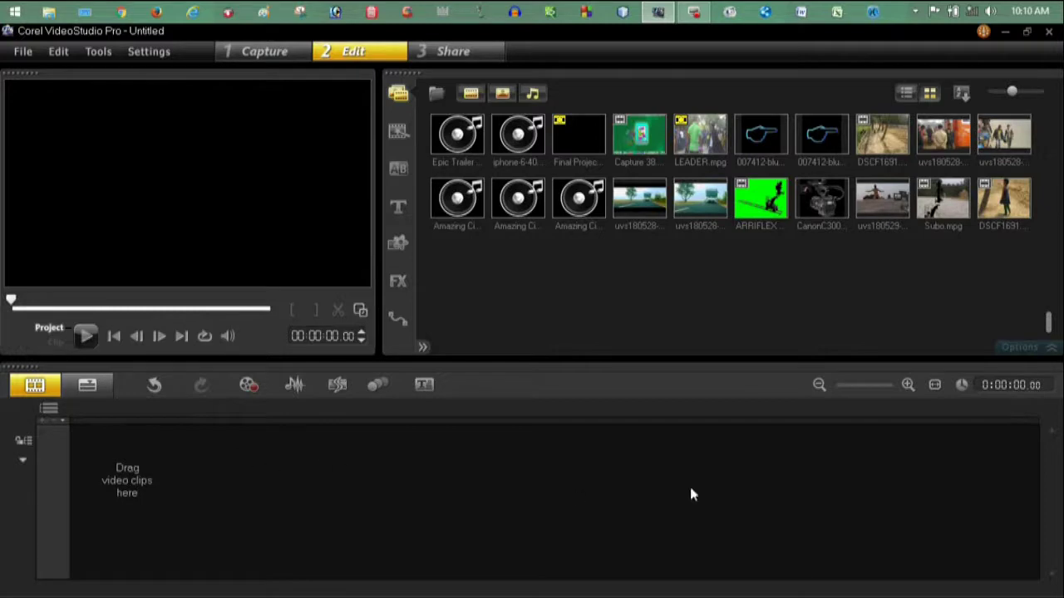
Step: Return to Timeline view and drag the playhead to about 18 seconds
click(106, 390)
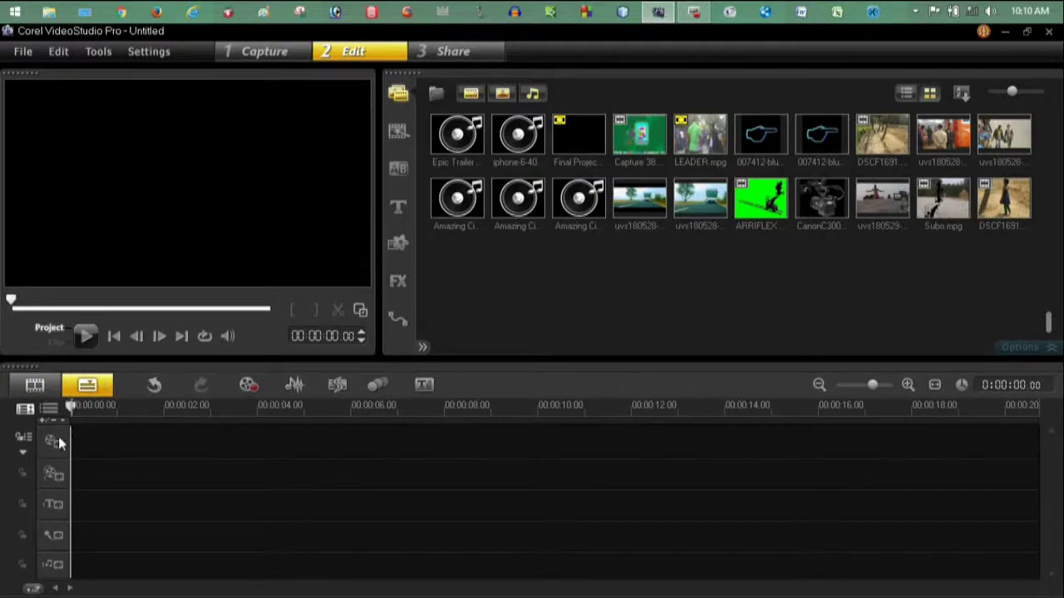
drag(94, 413, 565, 423)
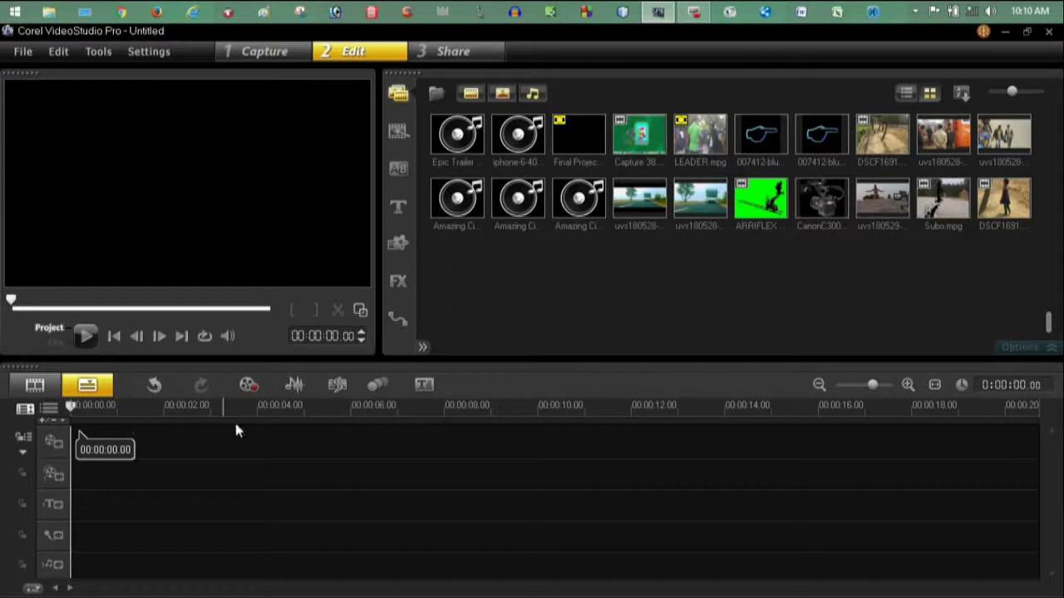
drag(564, 423, 920, 423)
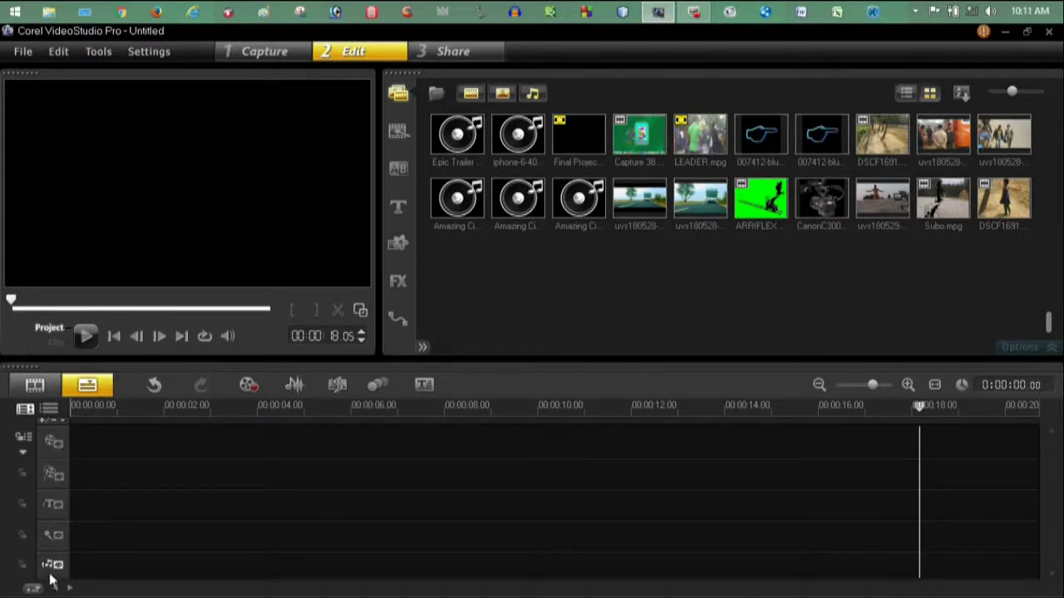
click(48, 408)
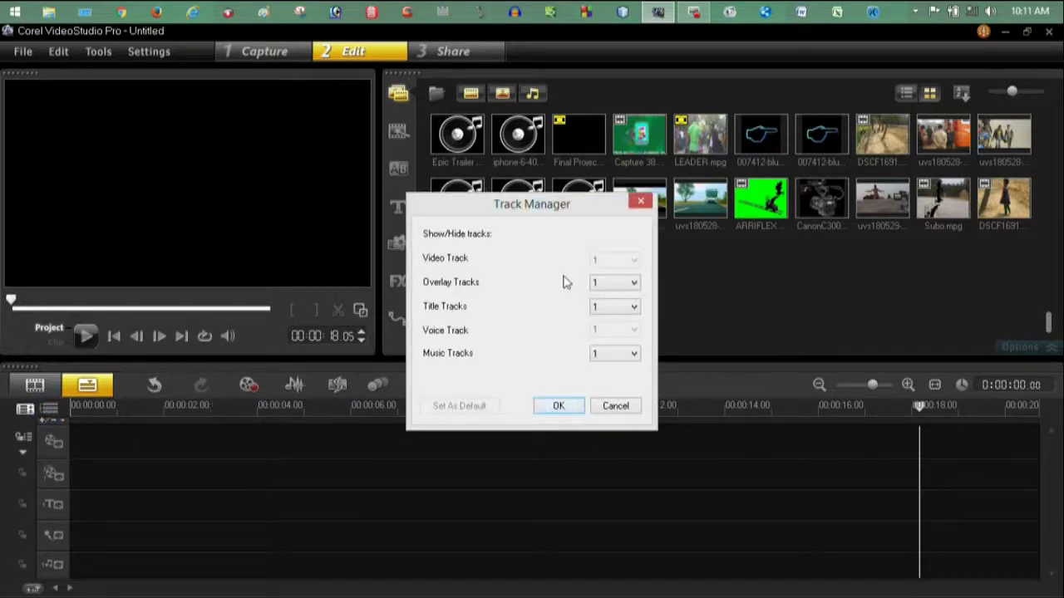
Step: Look through the Track Manager's overlay, title and music track count options
drag(552, 208, 566, 256)
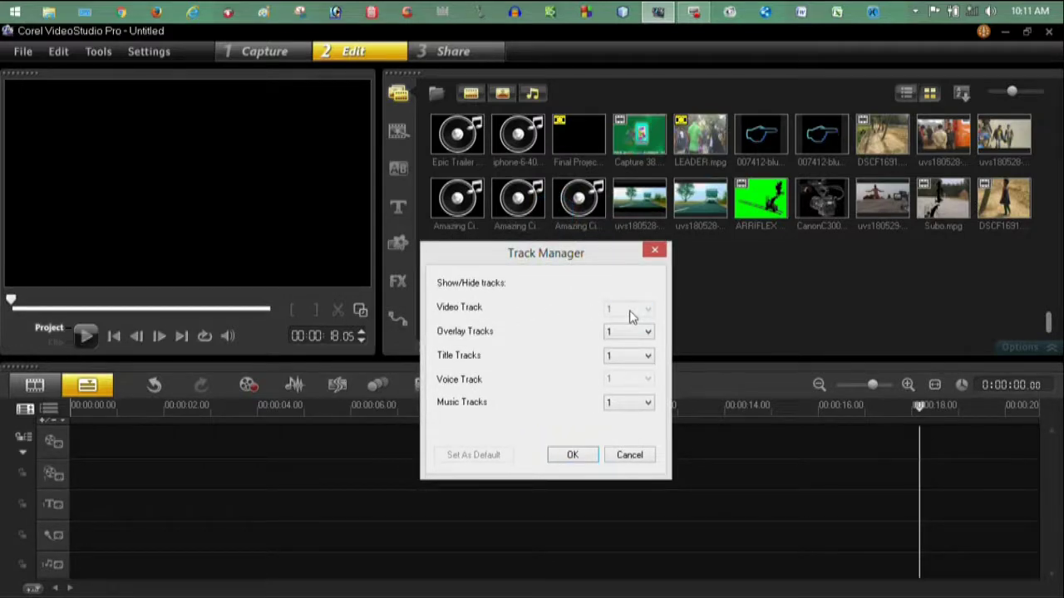
click(613, 333)
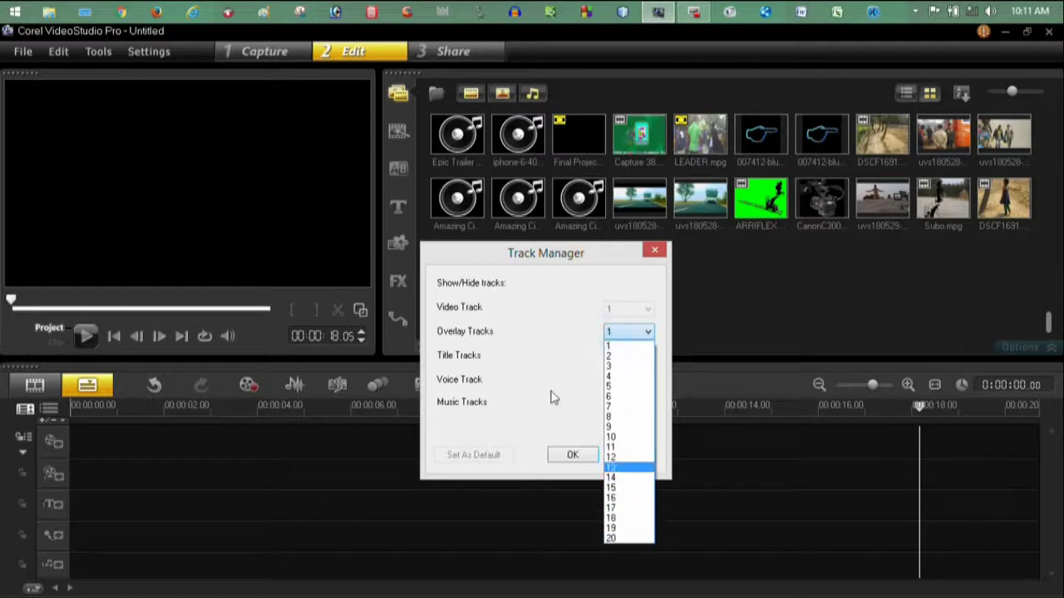
click(474, 368)
click(630, 359)
click(473, 373)
click(480, 415)
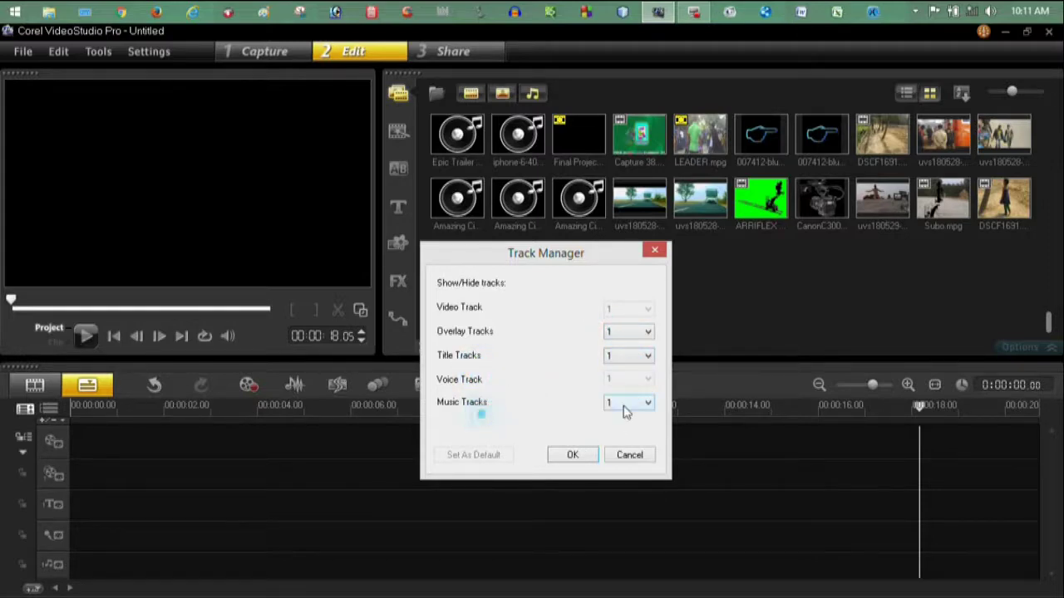
click(625, 407)
click(527, 399)
click(620, 464)
click(48, 408)
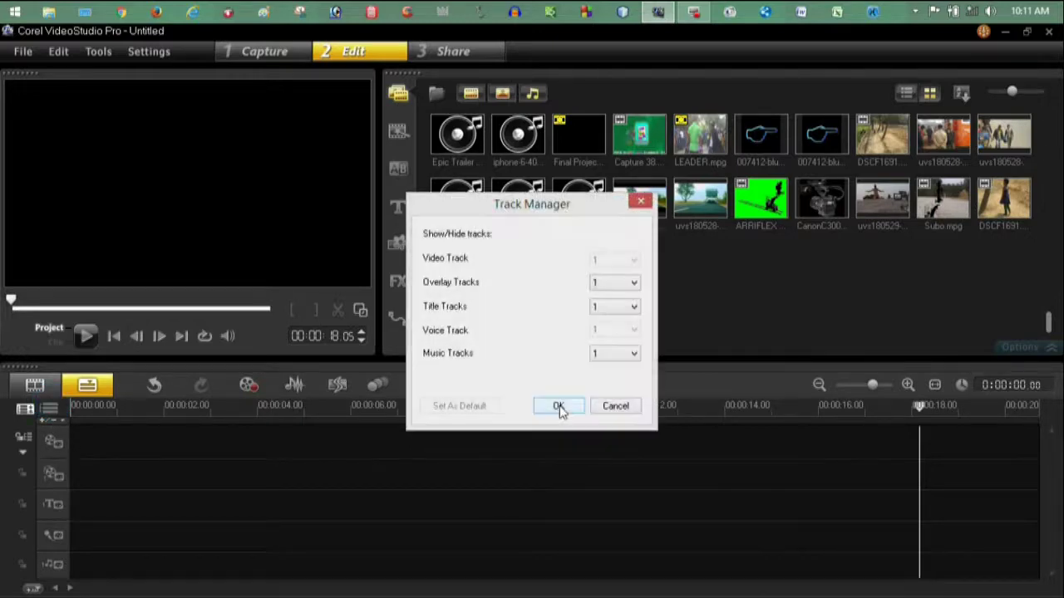
Step: Set Overlay Tracks to 10, apply it, and move the playhead to about 3 seconds
click(617, 284)
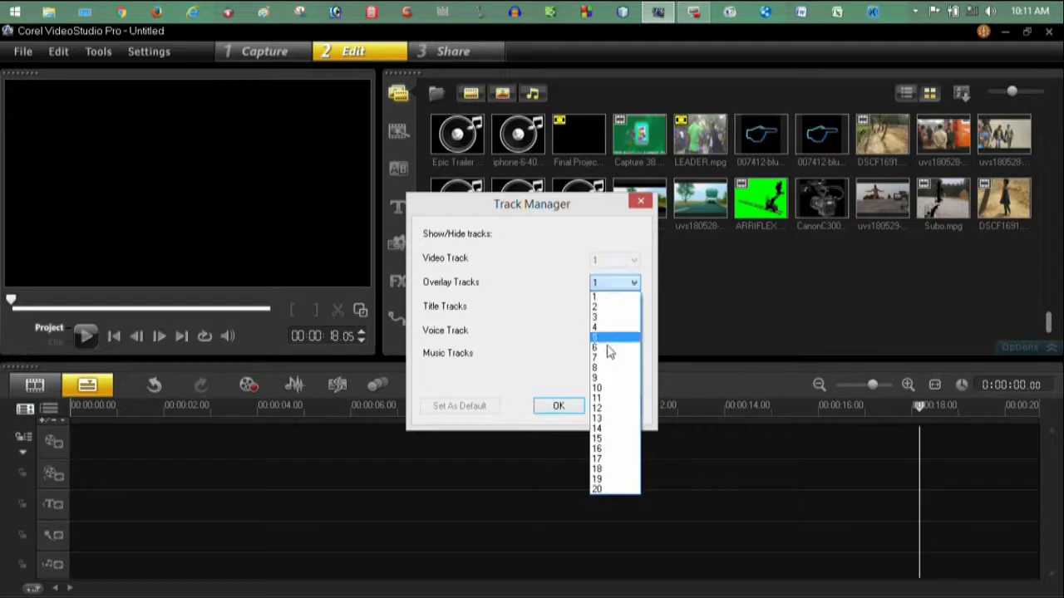
click(605, 390)
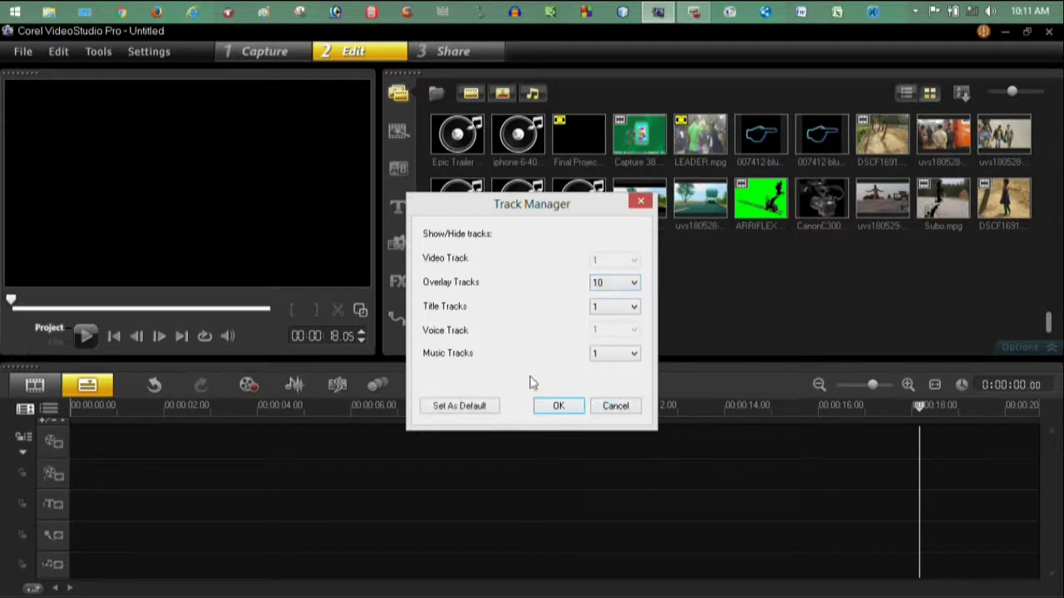
click(549, 409)
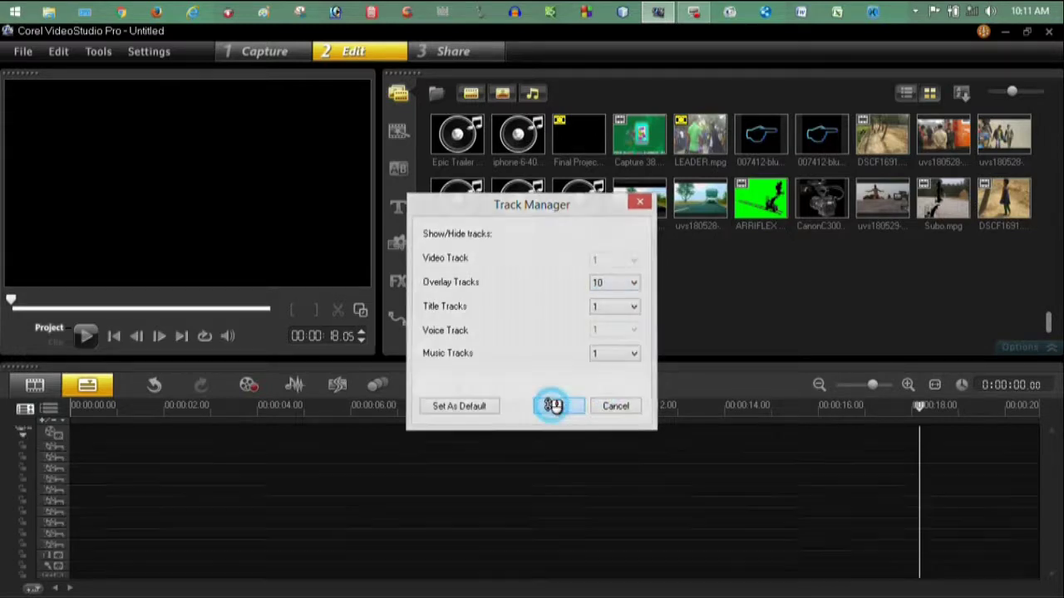
click(235, 453)
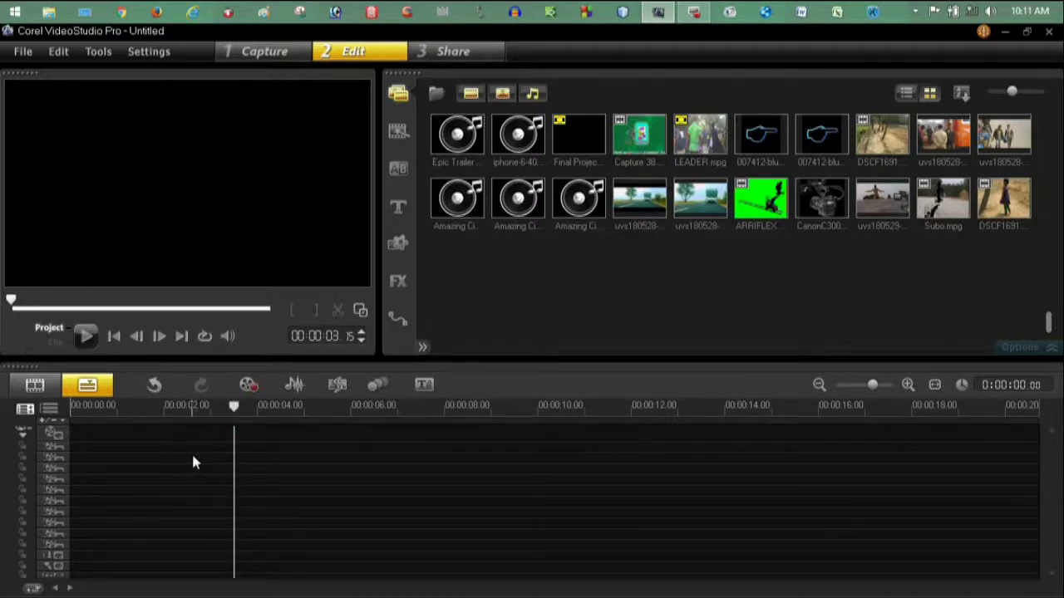
Step: Show all tracks at full height and scroll through the timeline's track rows
click(198, 462)
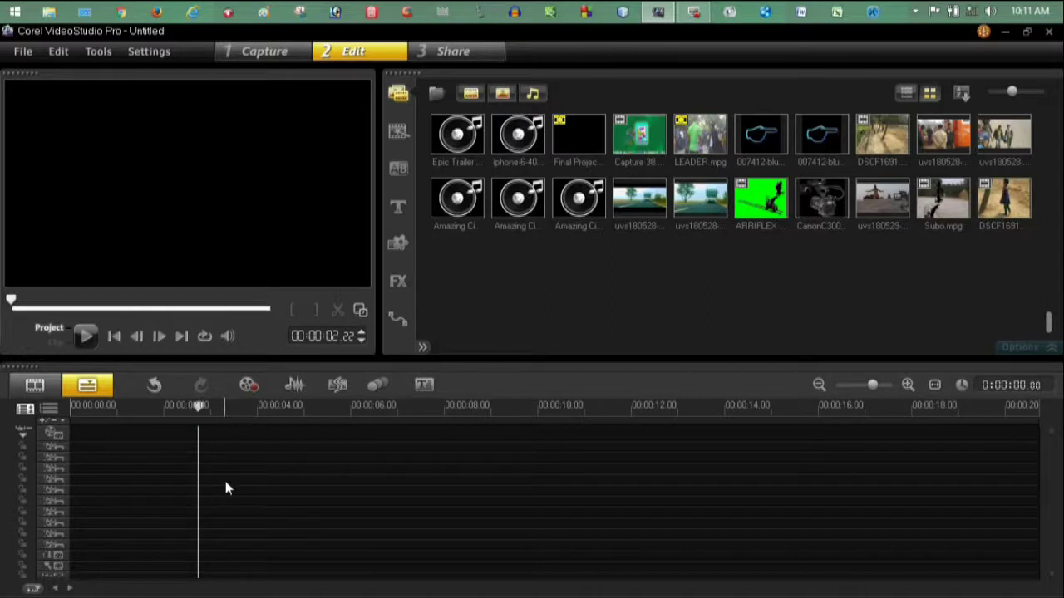
click(24, 410)
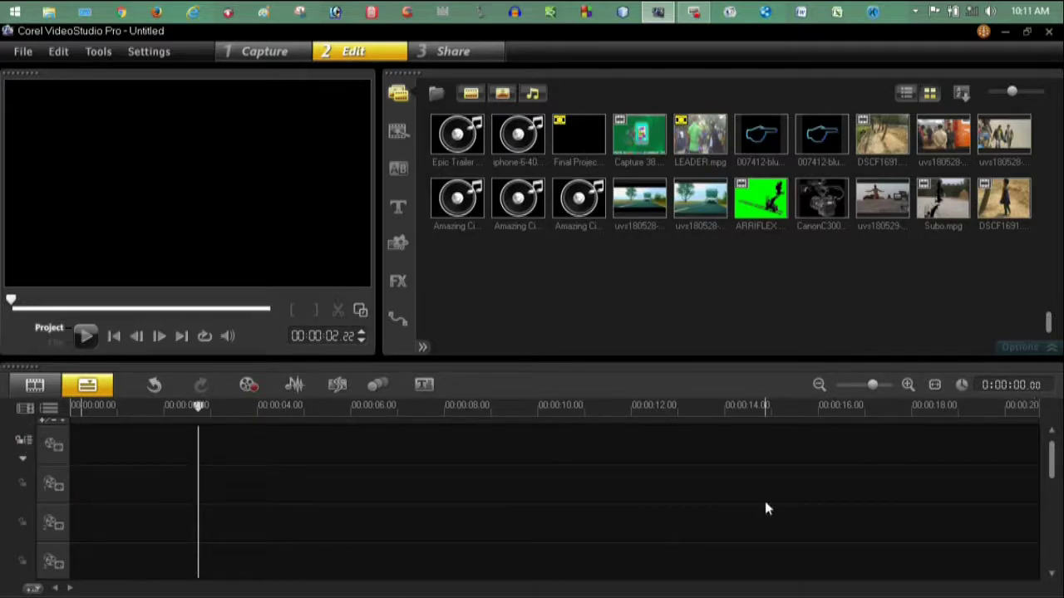
drag(1052, 455, 1053, 473)
drag(1053, 473, 1053, 544)
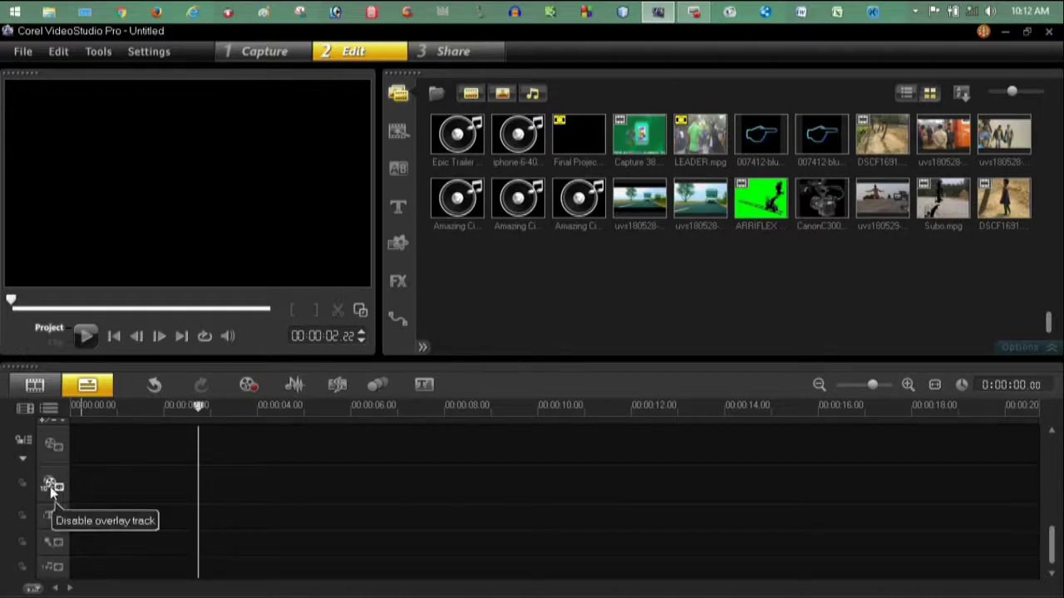
scroll(53, 507, up, 2)
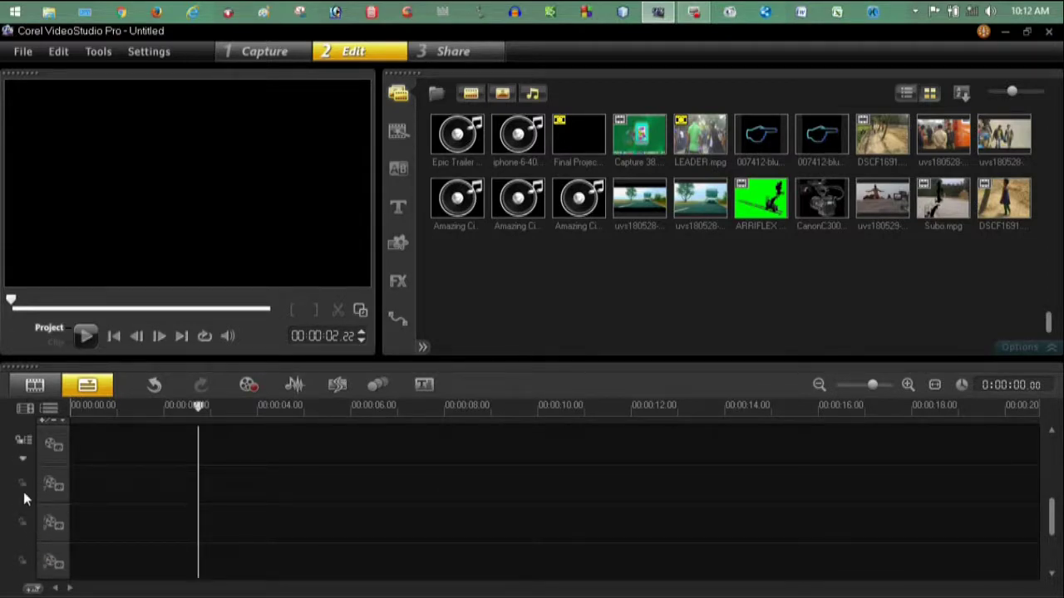
Step: Turn the second overlay track off and back on, then reopen Track Manager
click(53, 489)
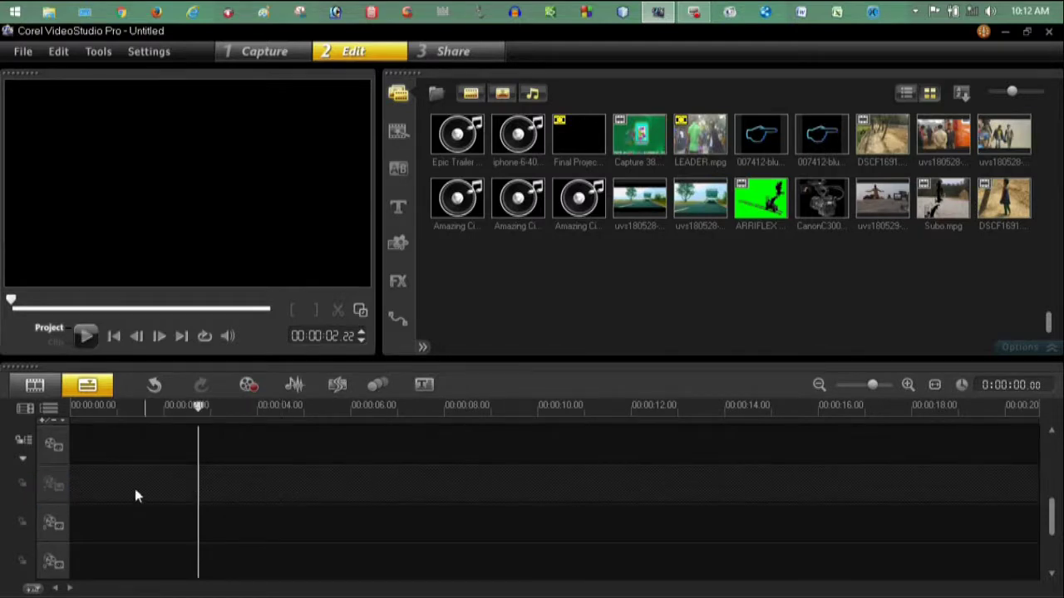
click(50, 487)
click(22, 484)
click(48, 408)
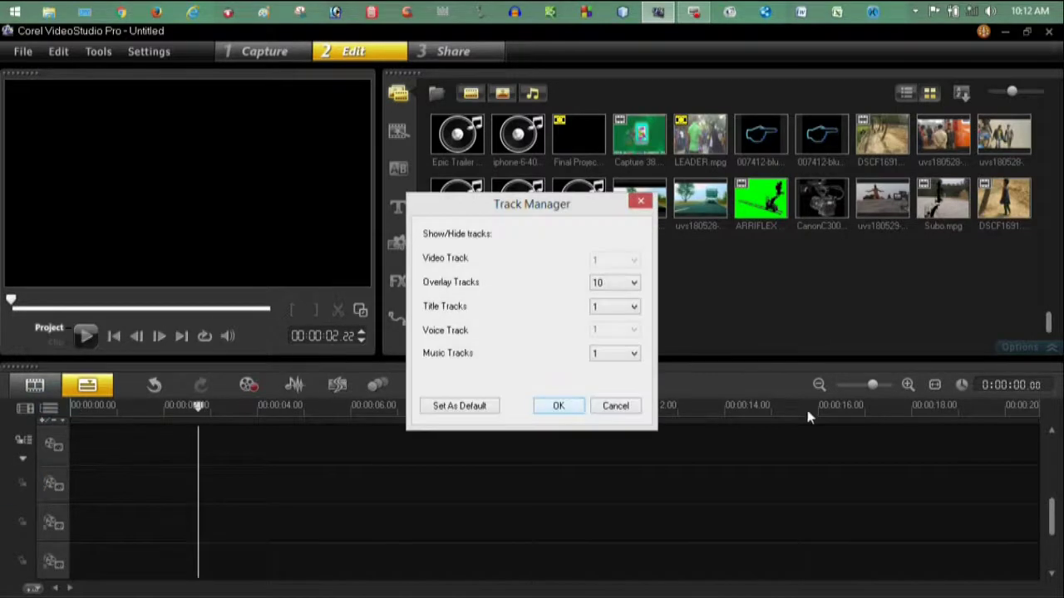
Step: Reduce Overlay Tracks back to 1 and apply, then view the File menu
click(631, 283)
click(614, 296)
click(555, 405)
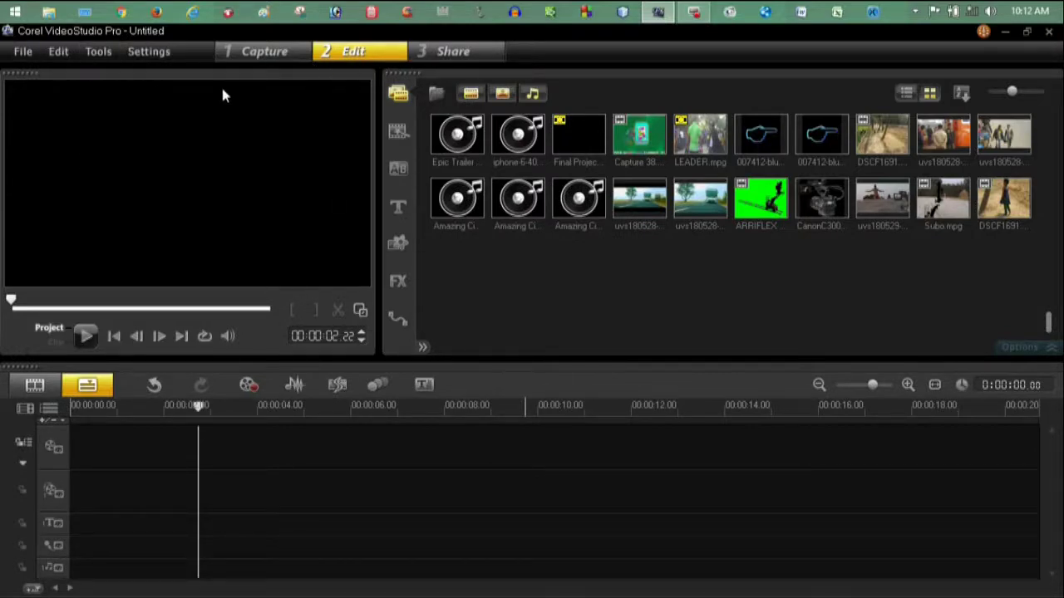
click(24, 52)
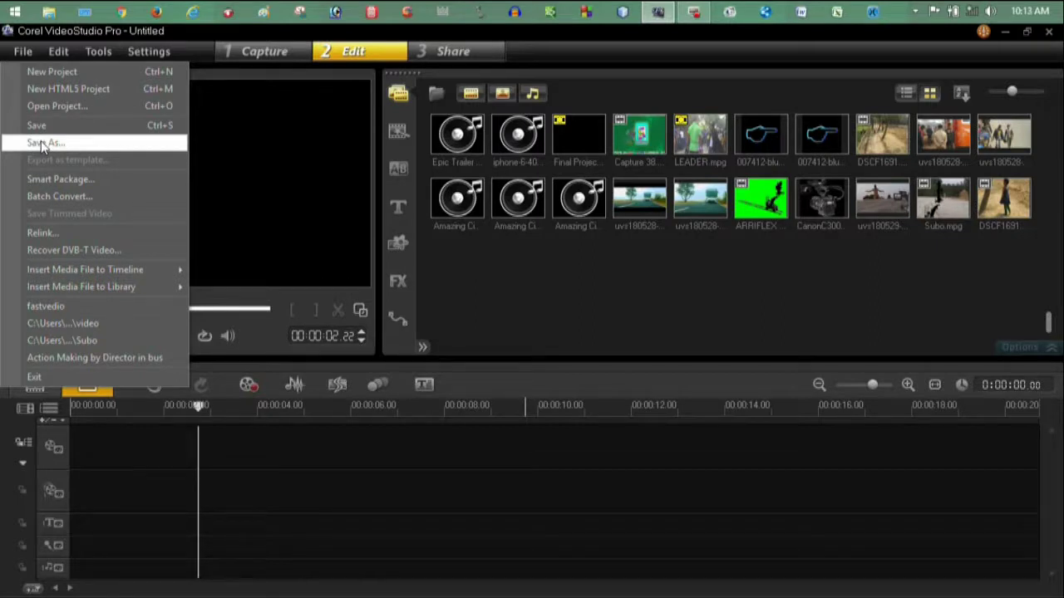
Step: Browse the Edit, Tools and Settings menus, then switch to the Capture step
click(59, 51)
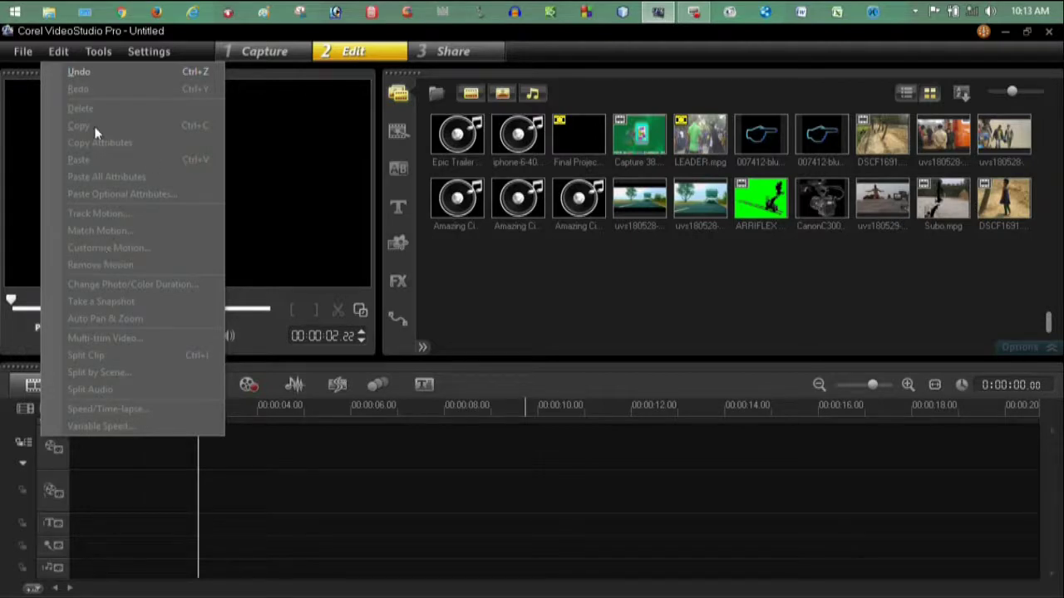
click(97, 52)
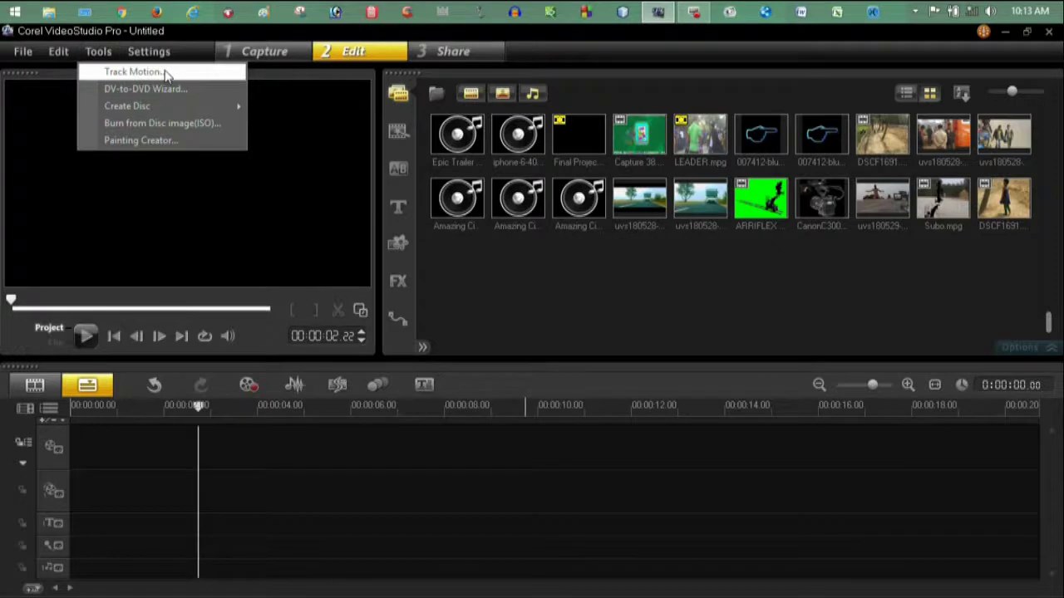
mouse_move(143, 108)
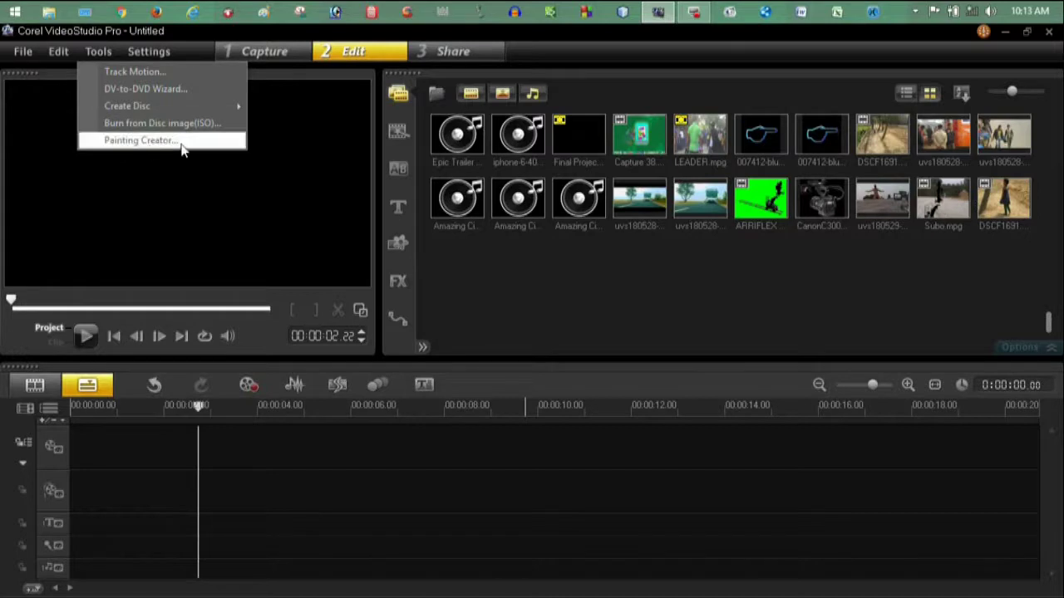
click(149, 52)
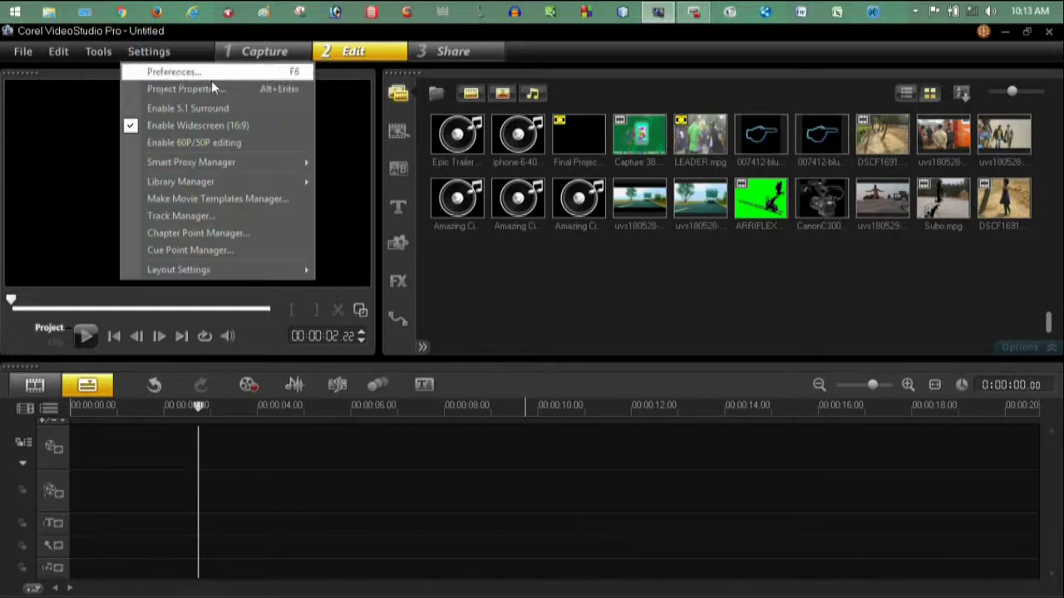
click(265, 52)
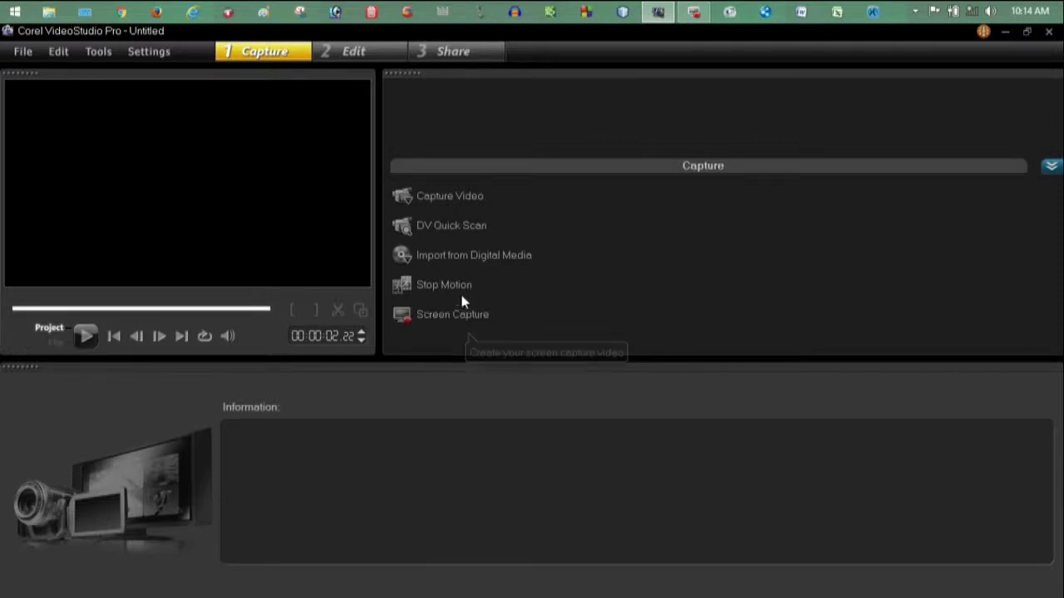
Step: Go back to the Edit workspace with its sample media library
click(370, 58)
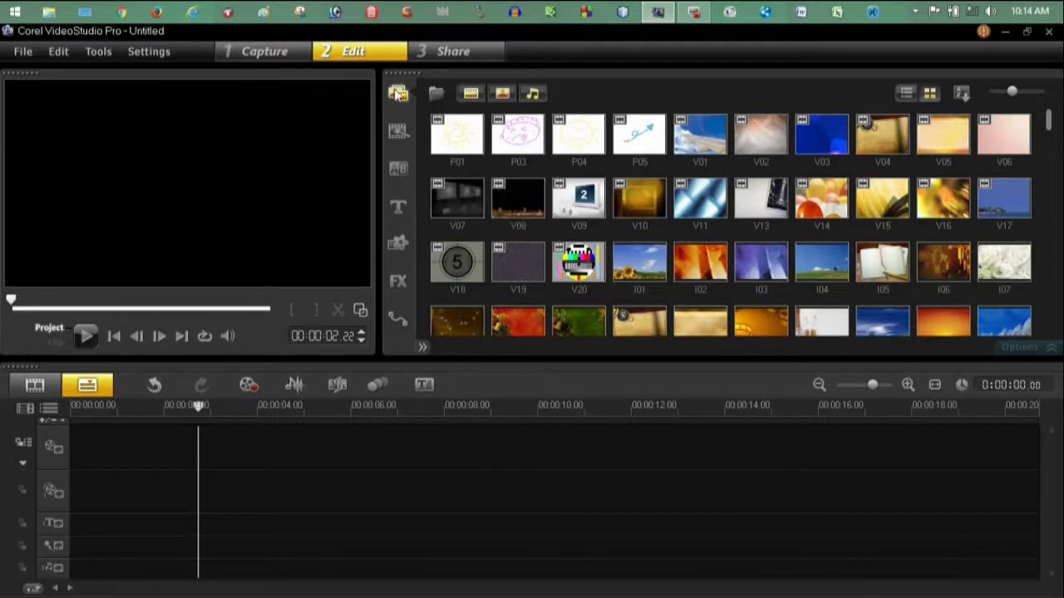
Step: Browse the library's Instant Project, Transition, Title and Graphics color swatch categories
click(399, 133)
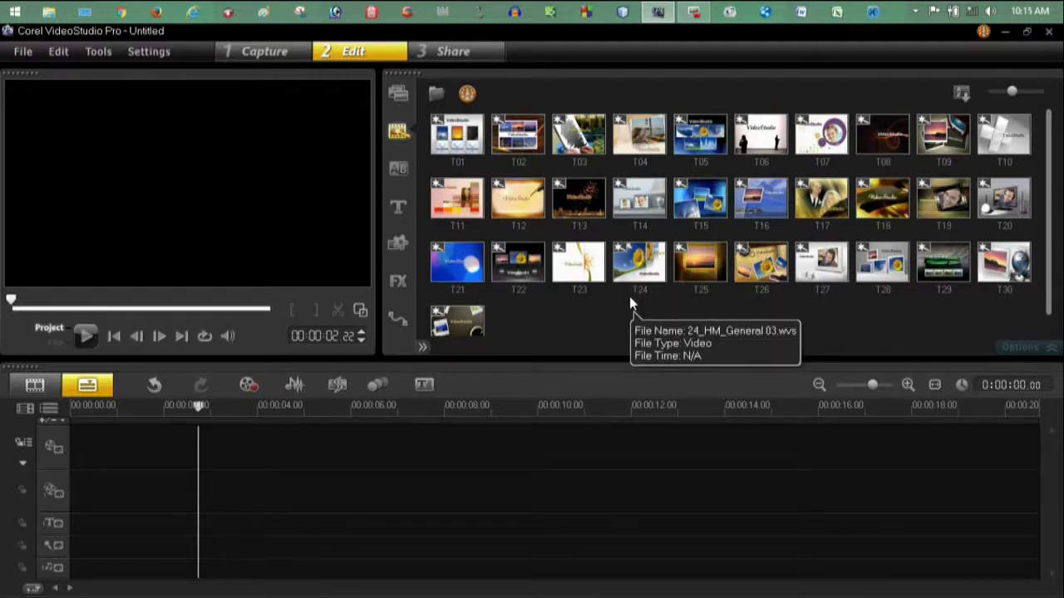
click(398, 177)
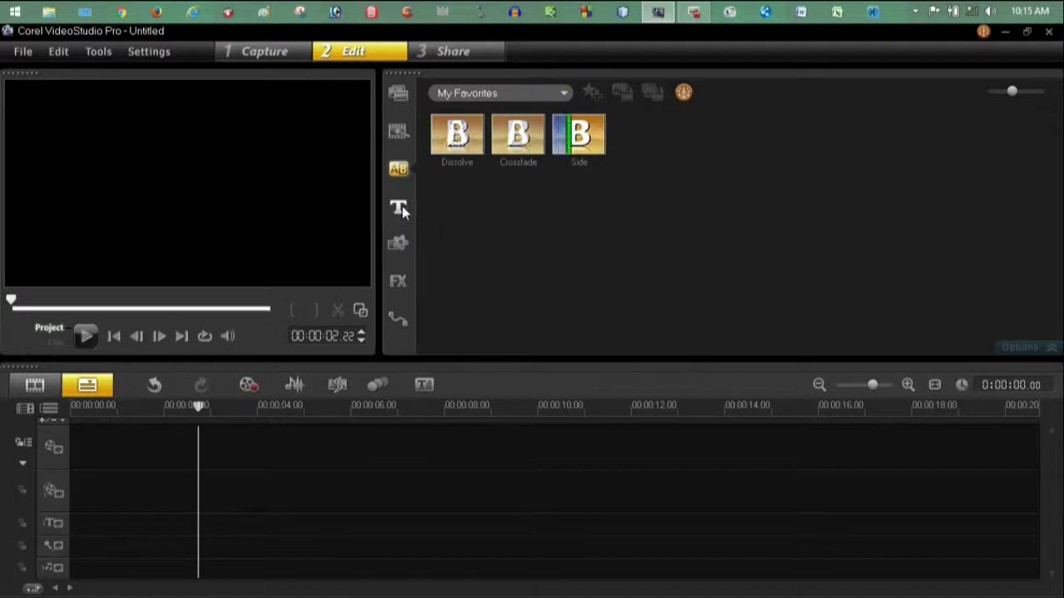
click(397, 204)
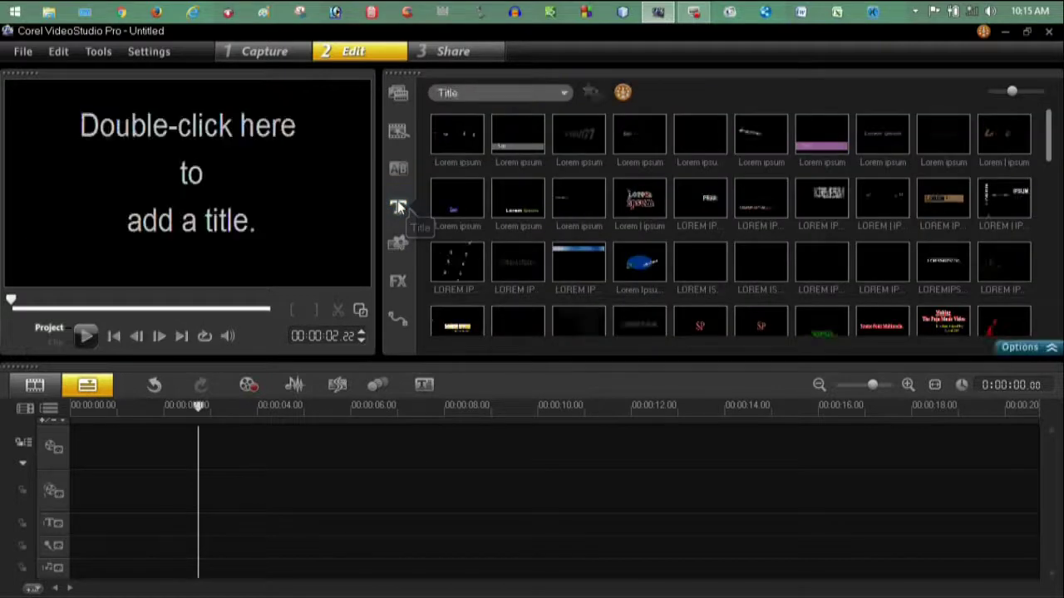
click(398, 242)
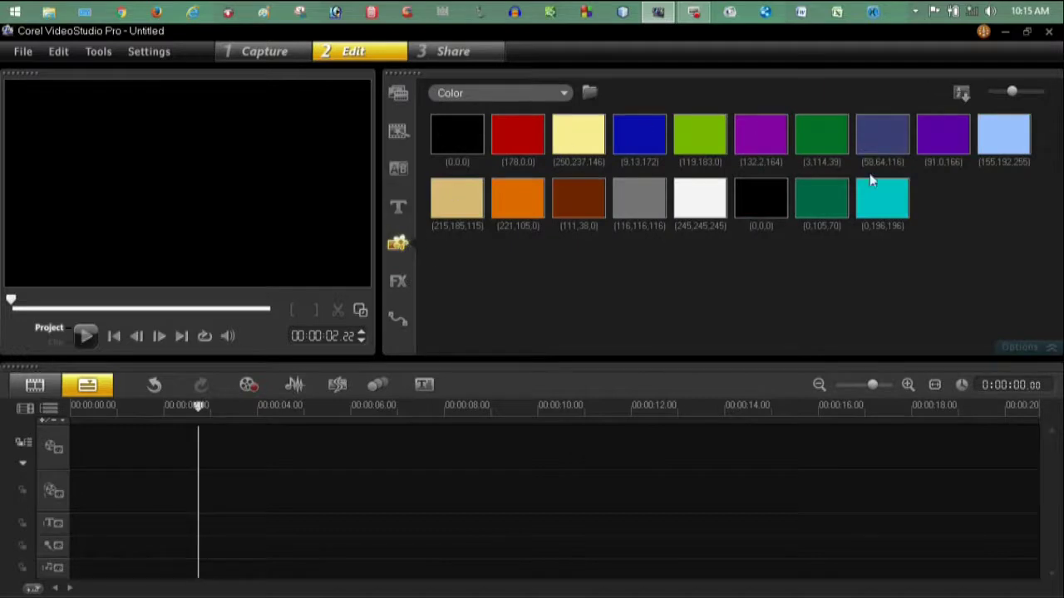
Step: Preview the cyan, yellow, red and black color clips, then the Bubble and Cloud filters
click(884, 202)
click(565, 136)
click(513, 133)
click(458, 132)
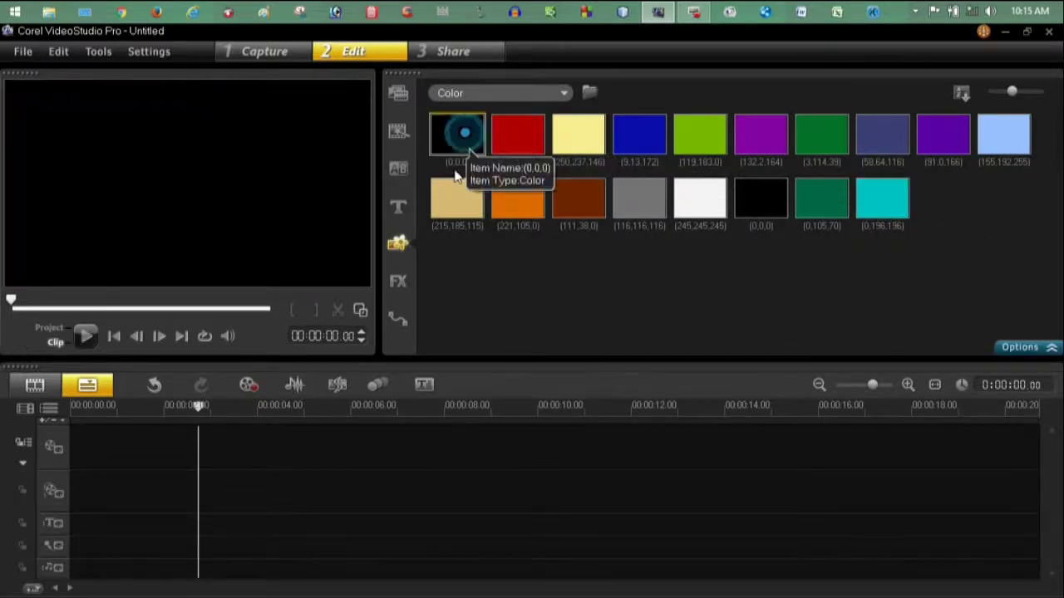
click(398, 284)
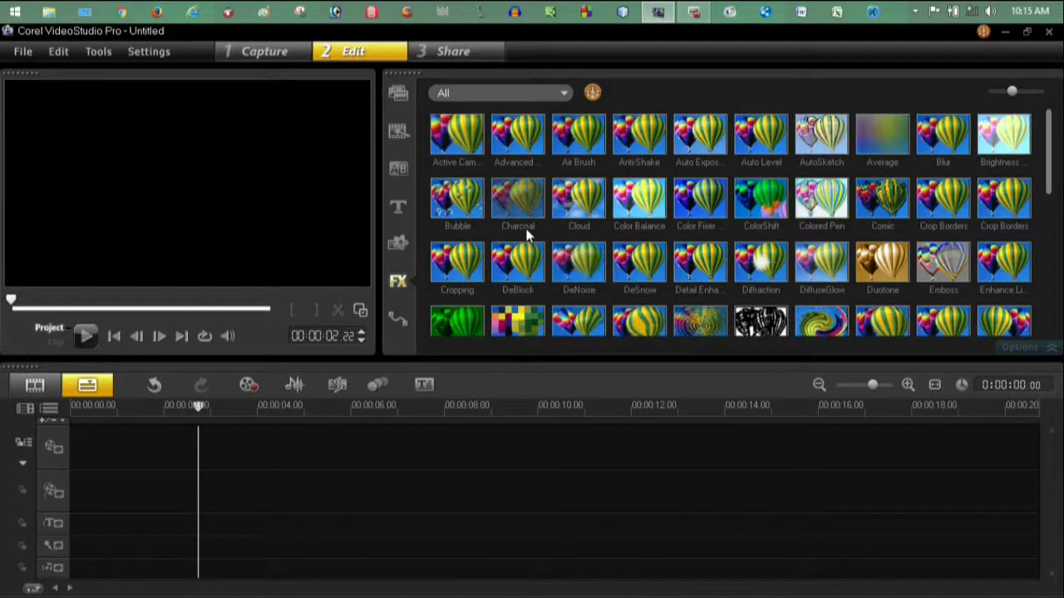
click(457, 204)
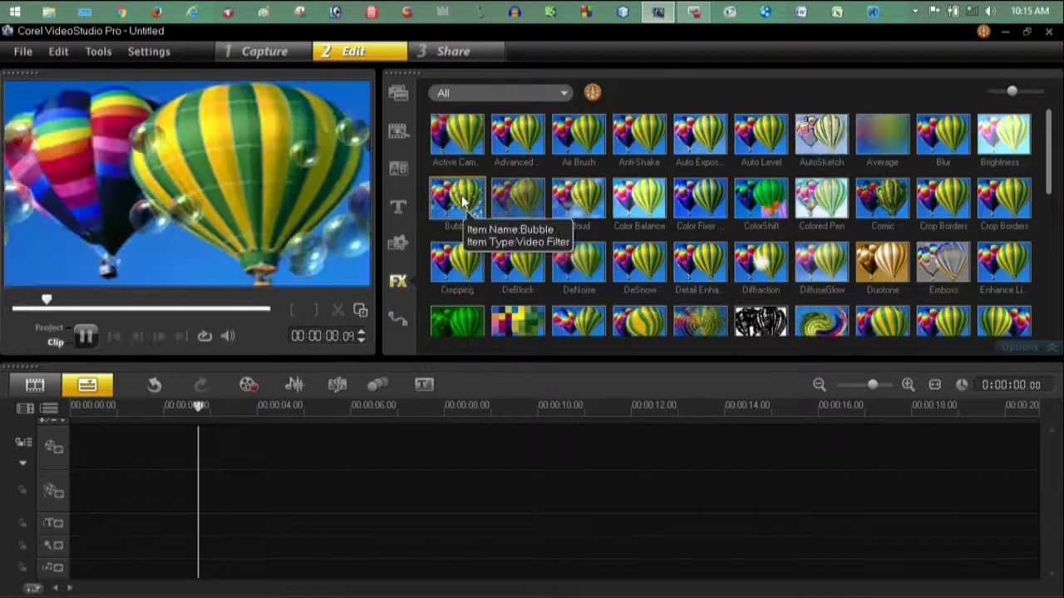
click(581, 204)
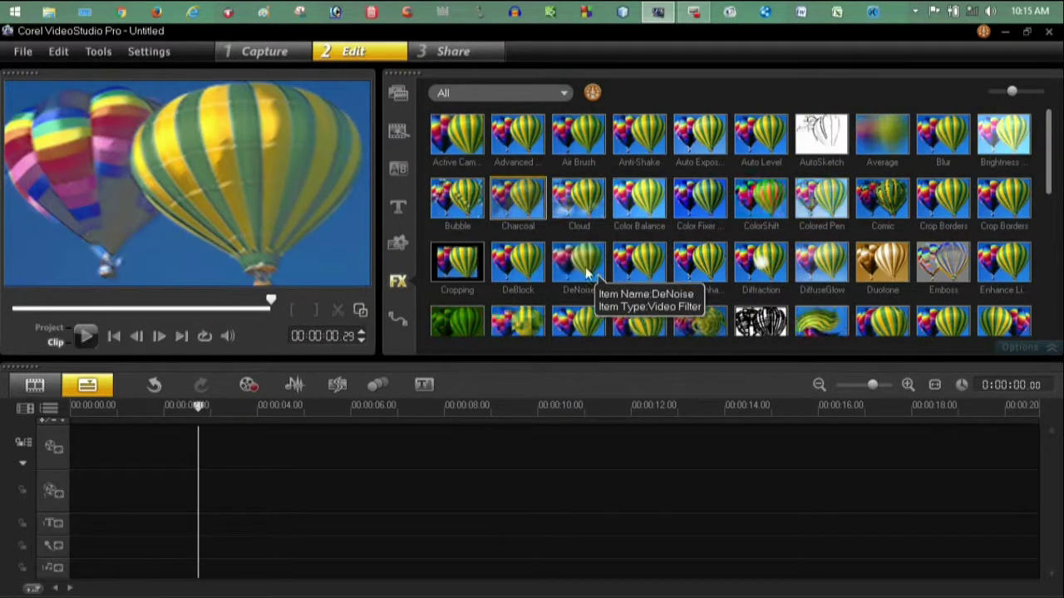
Step: Preview motion paths P01 and P02, then return to the media library
click(398, 318)
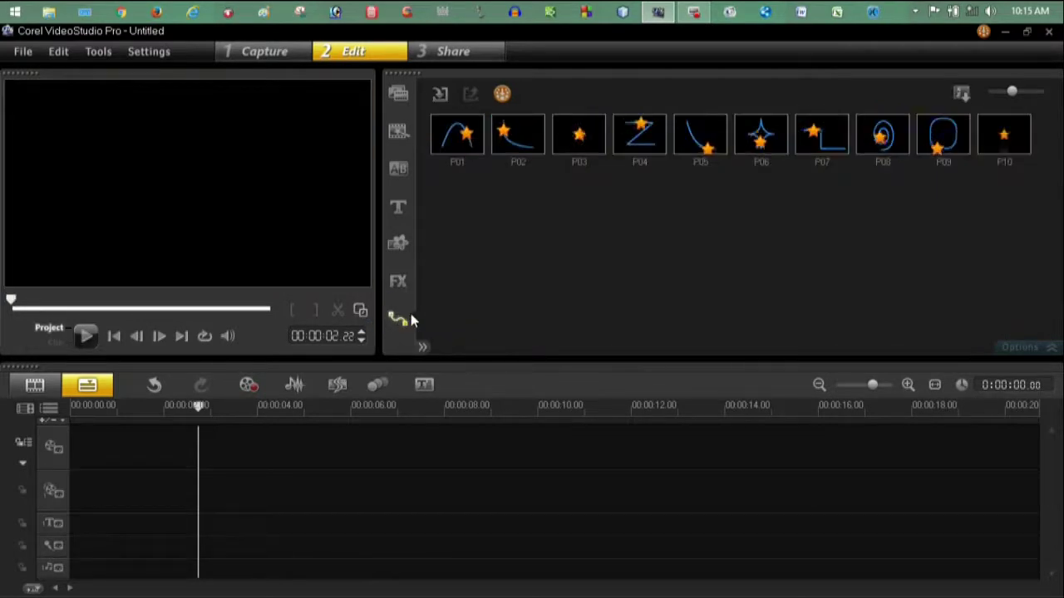
click(464, 140)
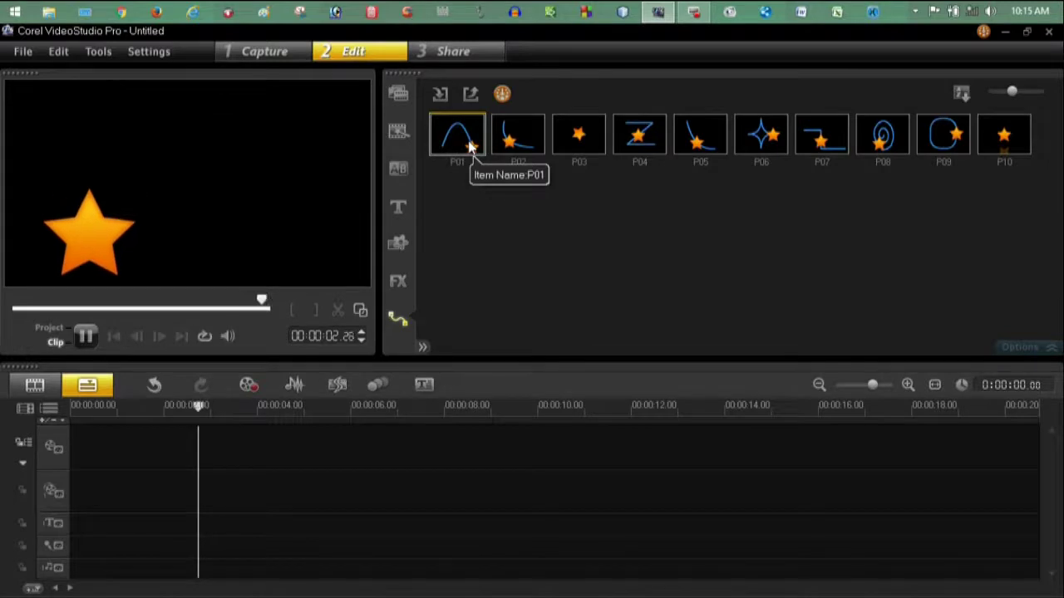
click(511, 140)
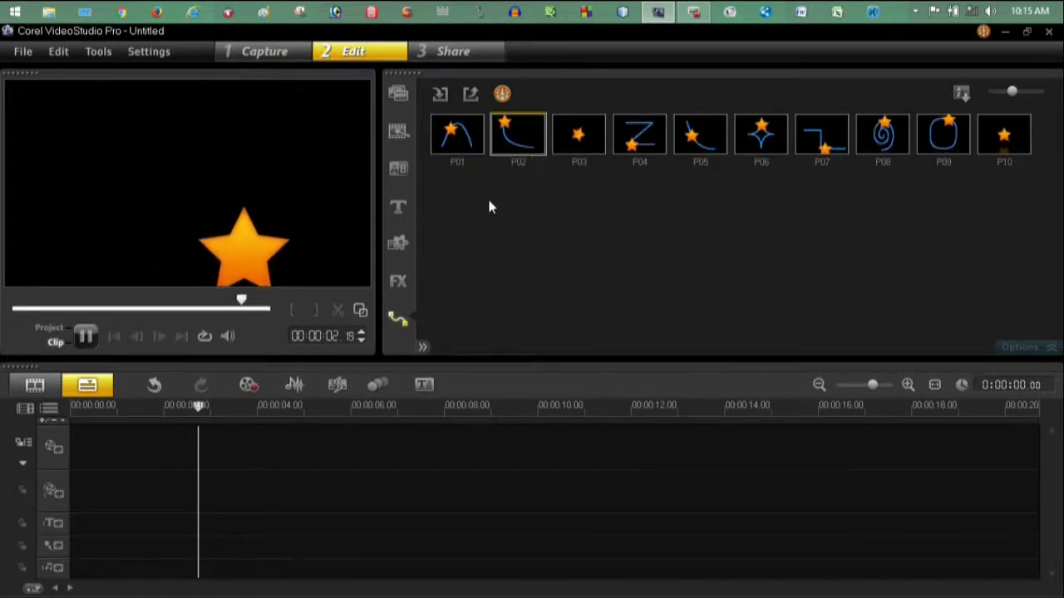
click(399, 95)
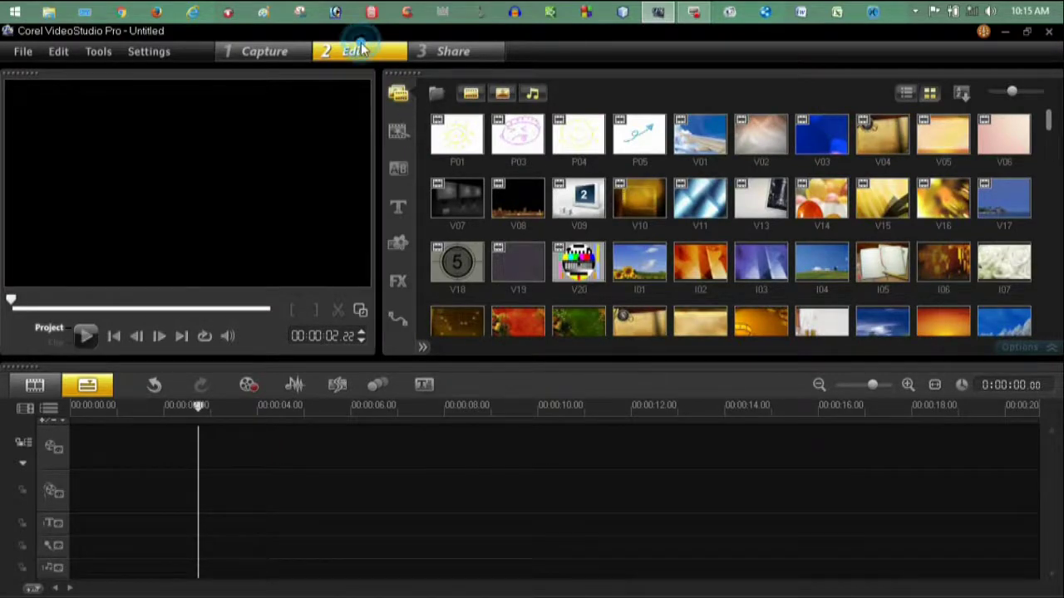
Step: Visit the Share step, return to Edit, and show the user's own media files
click(471, 54)
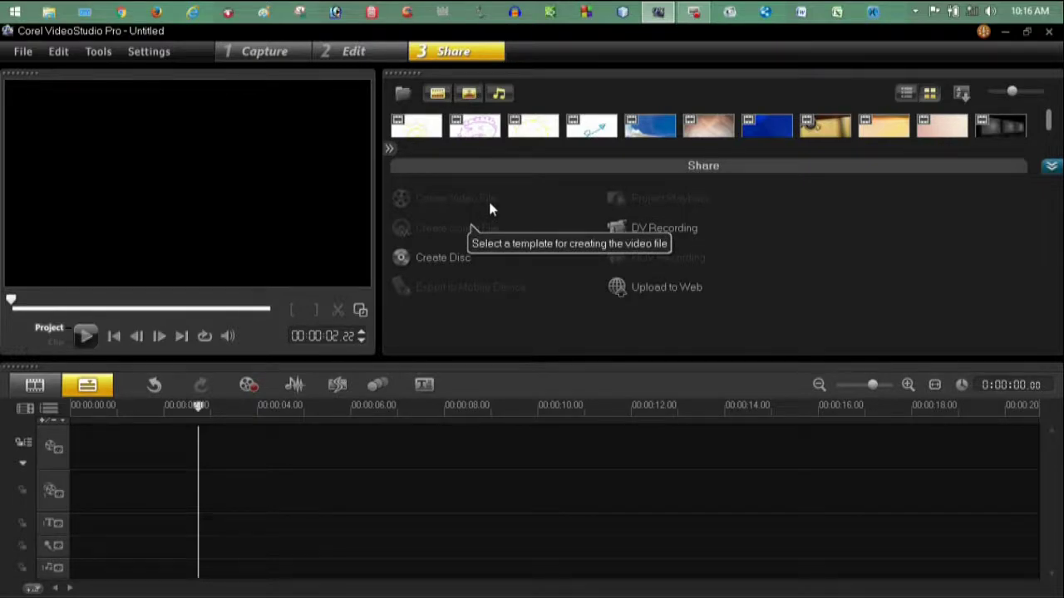
click(372, 53)
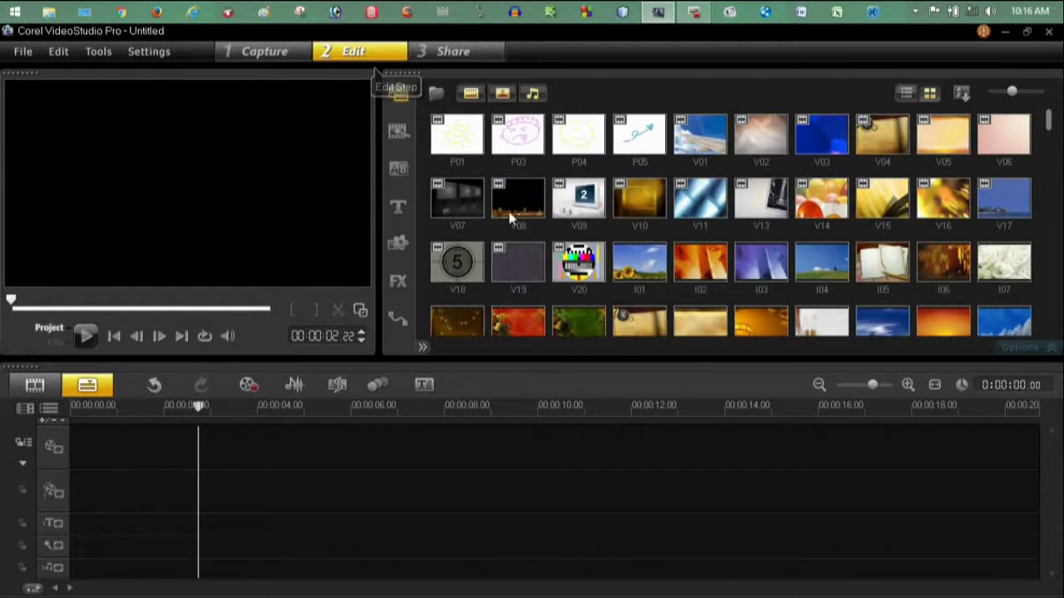
click(398, 93)
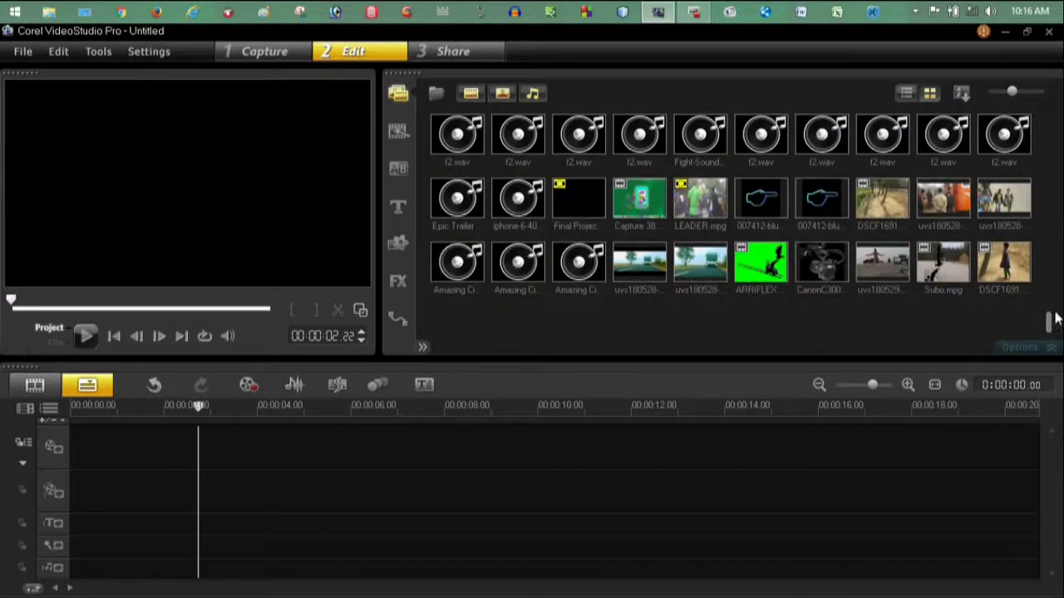
Step: Drop DSCF1691.AVI at the start of the video track and rewind the playhead to 00:00:00.00
mouse_move(1003, 264)
mouse_down()
mouse_move(272, 434)
mouse_move(223, 427)
mouse_up()
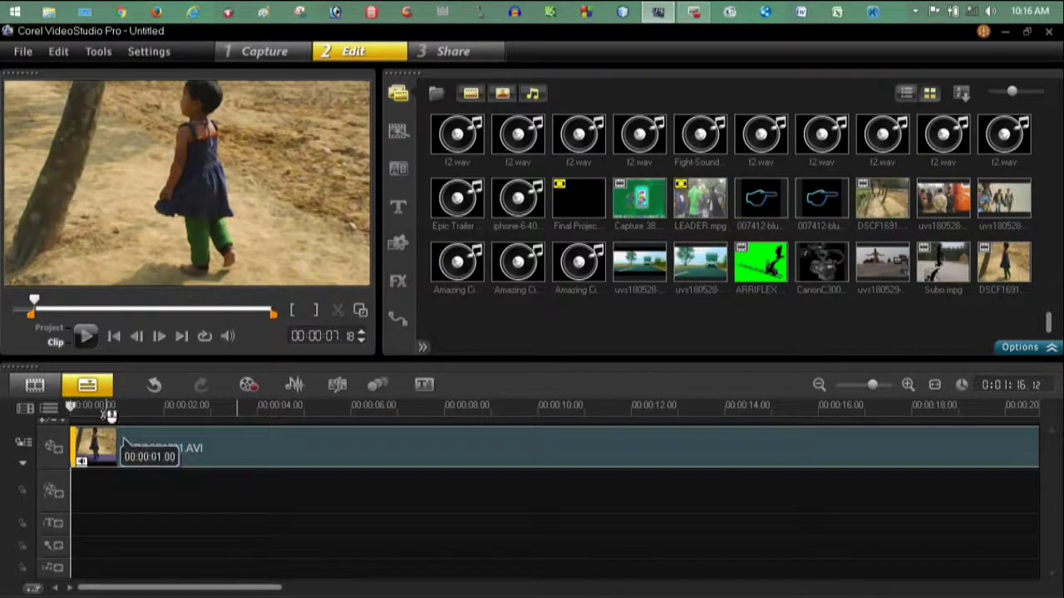
drag(71, 407, 297, 409)
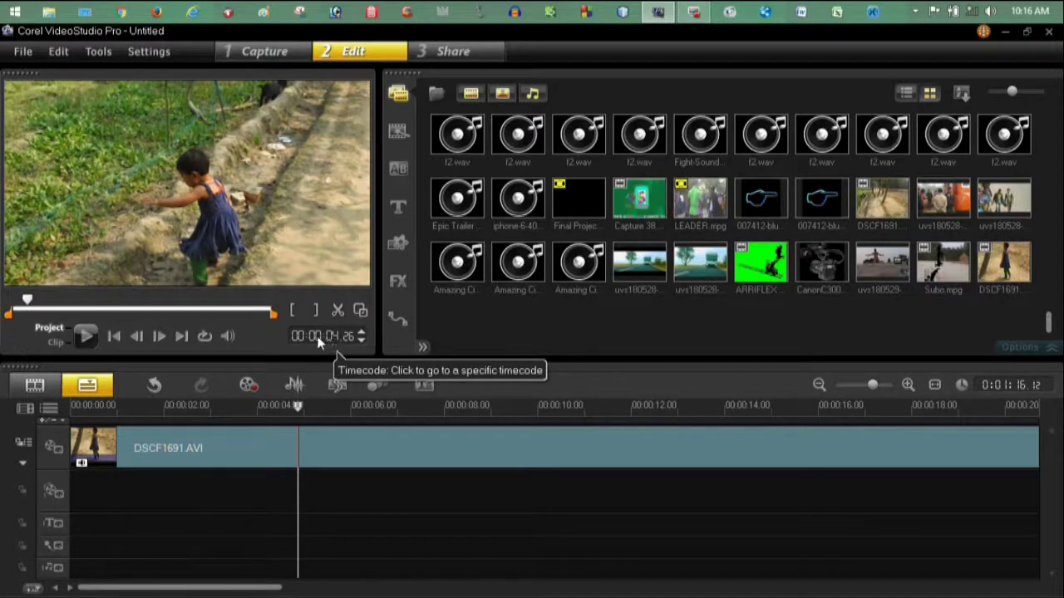
click(155, 407)
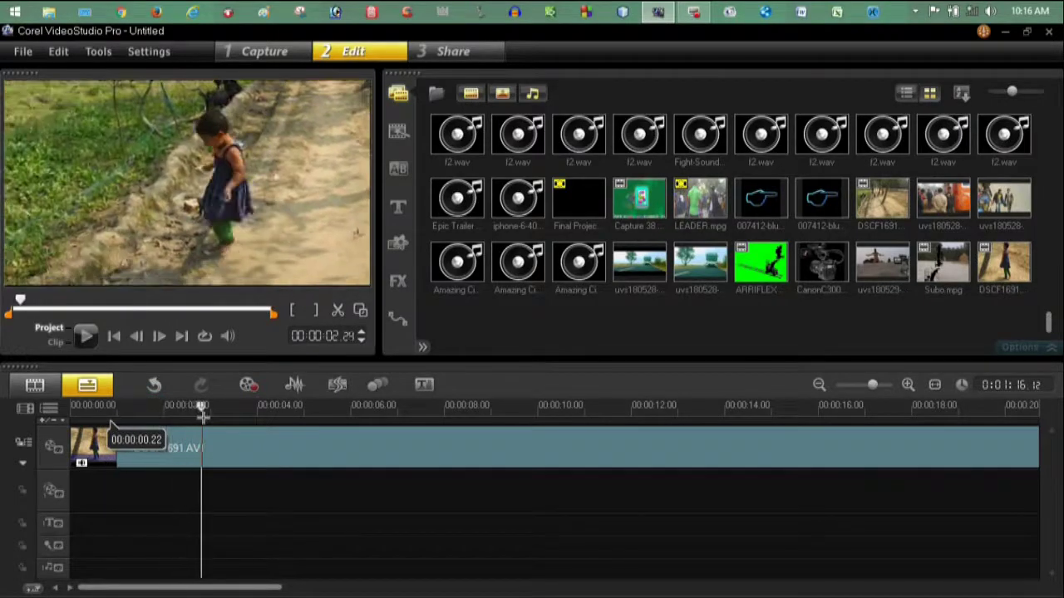
click(110, 408)
drag(110, 411, 72, 407)
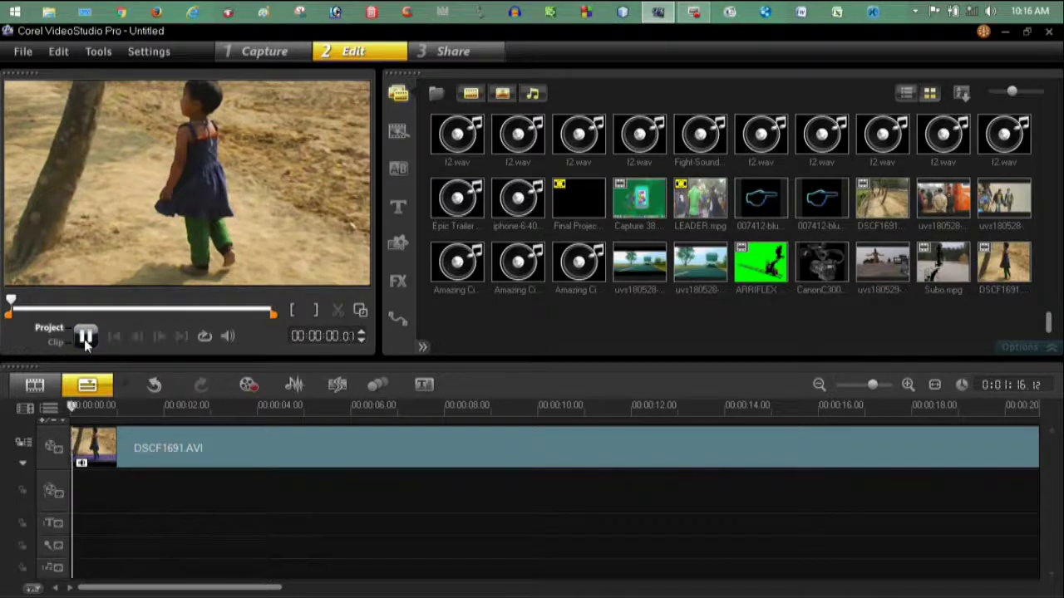
Step: Play the project and position the playhead at about 5 seconds
click(84, 339)
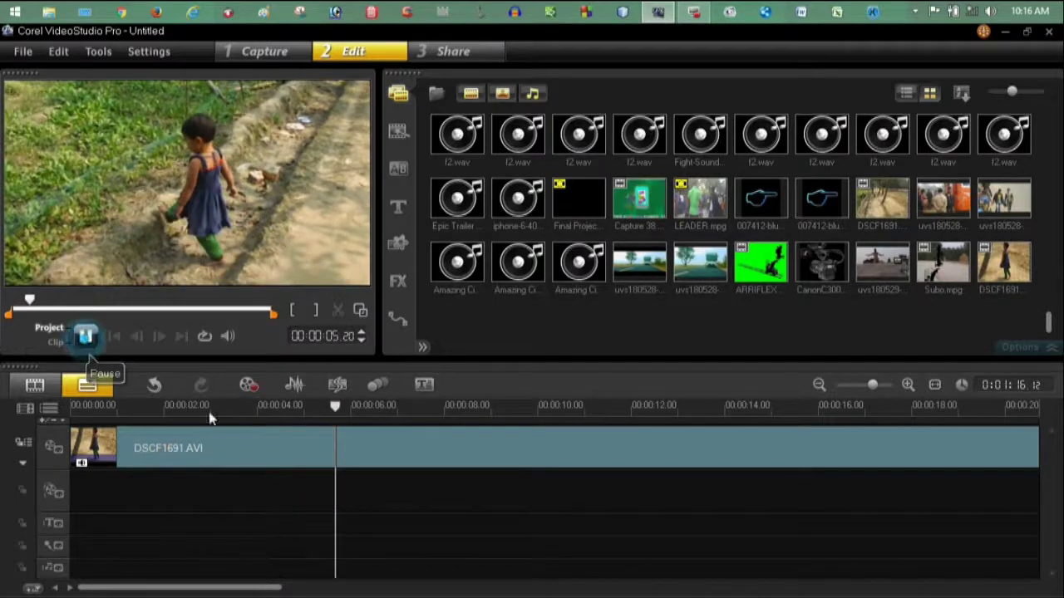
click(307, 440)
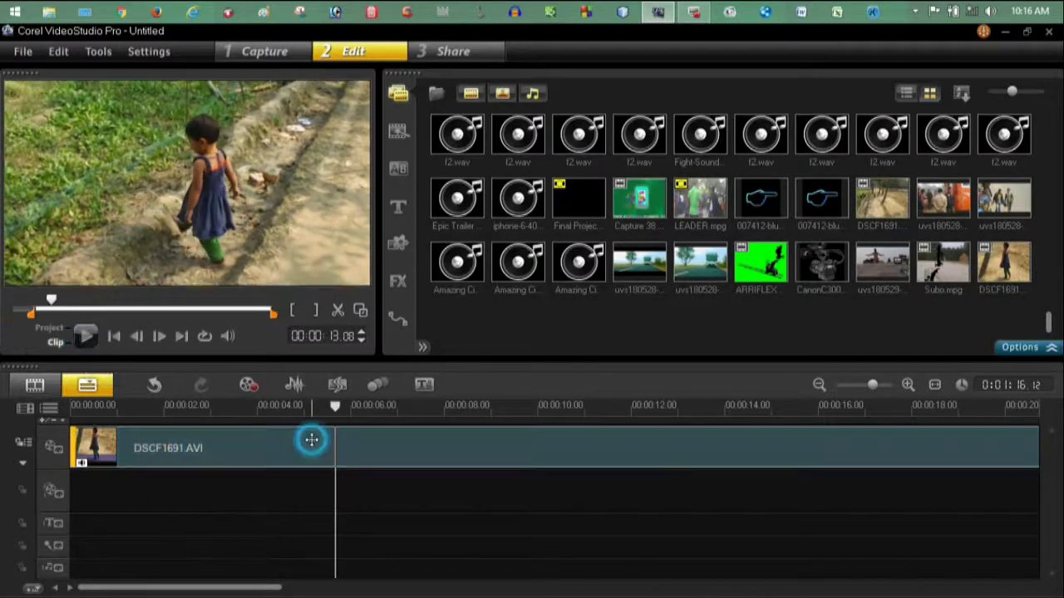
click(344, 407)
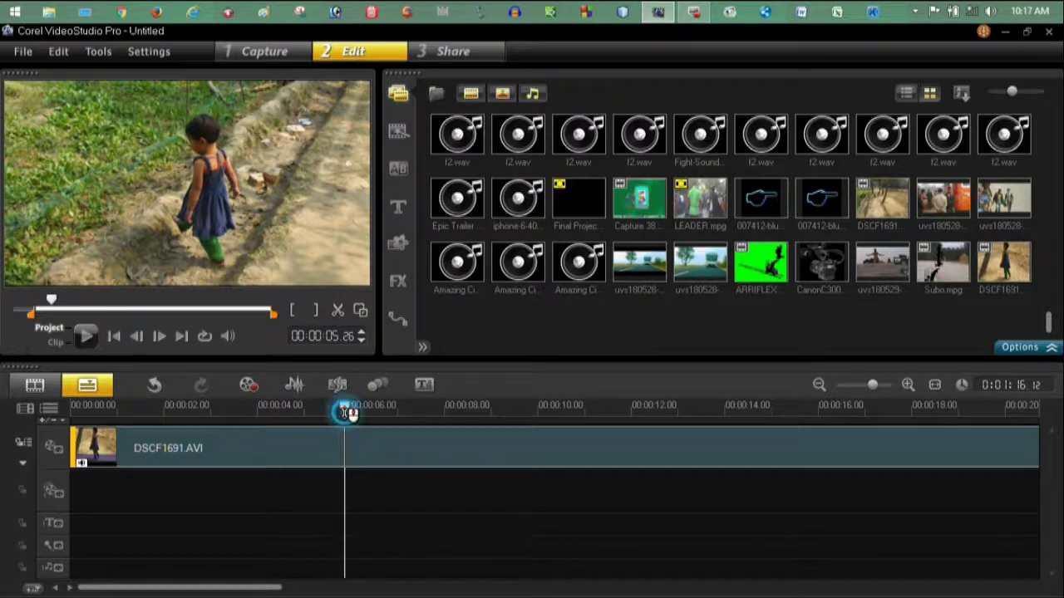
click(280, 407)
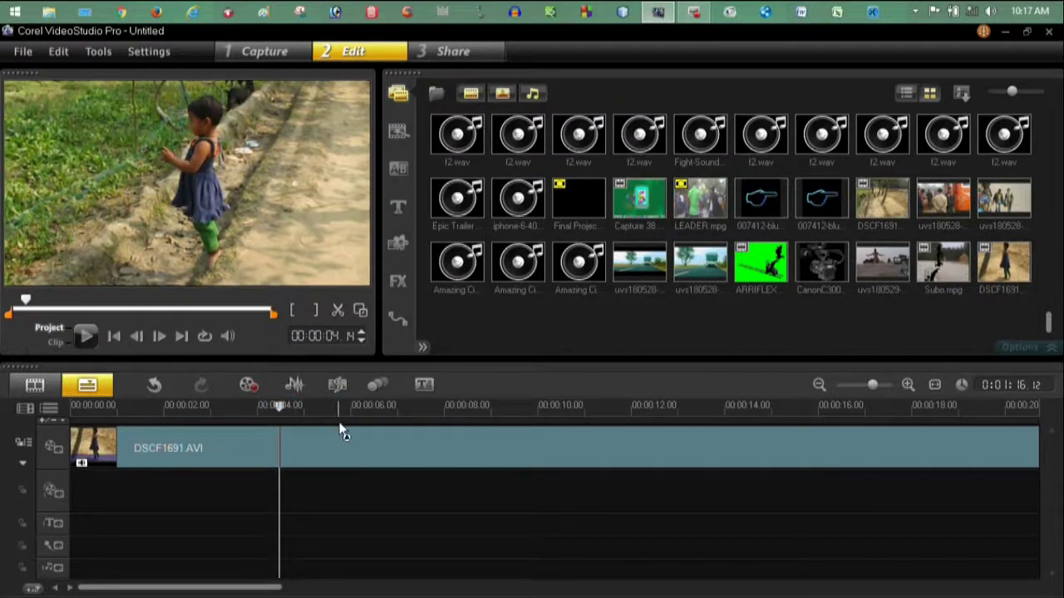
click(330, 408)
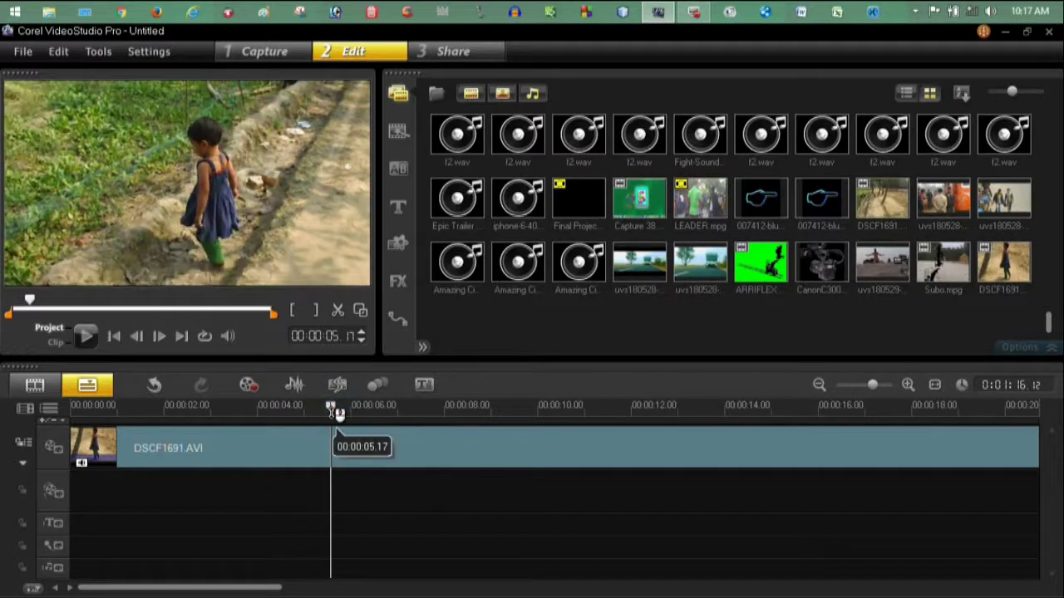
Step: Split DSCF1691.AVI at the 5-second playhead and list Instant Project templates T01–T31
click(300, 443)
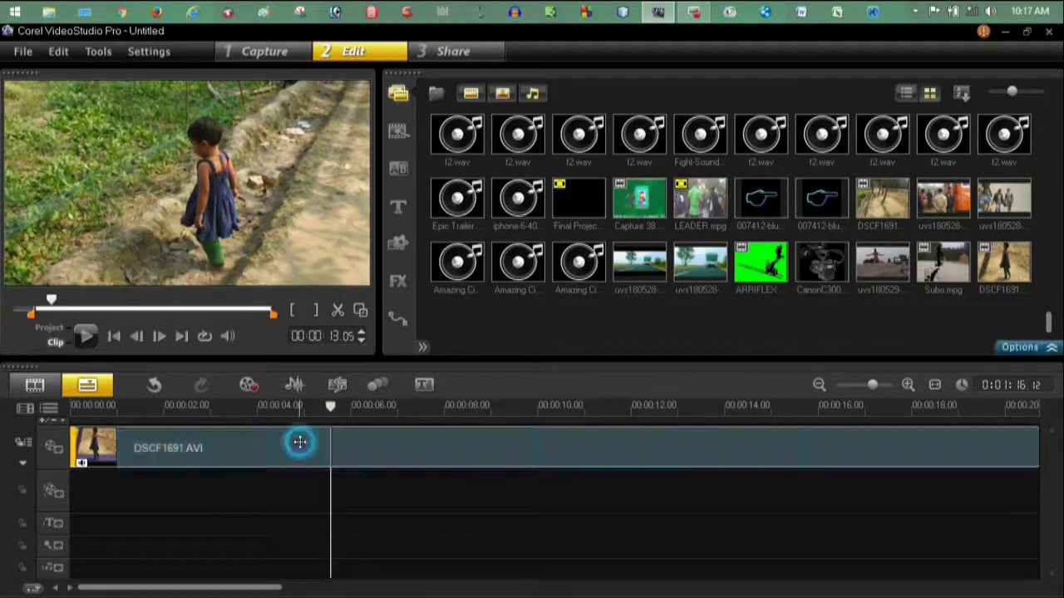
click(338, 311)
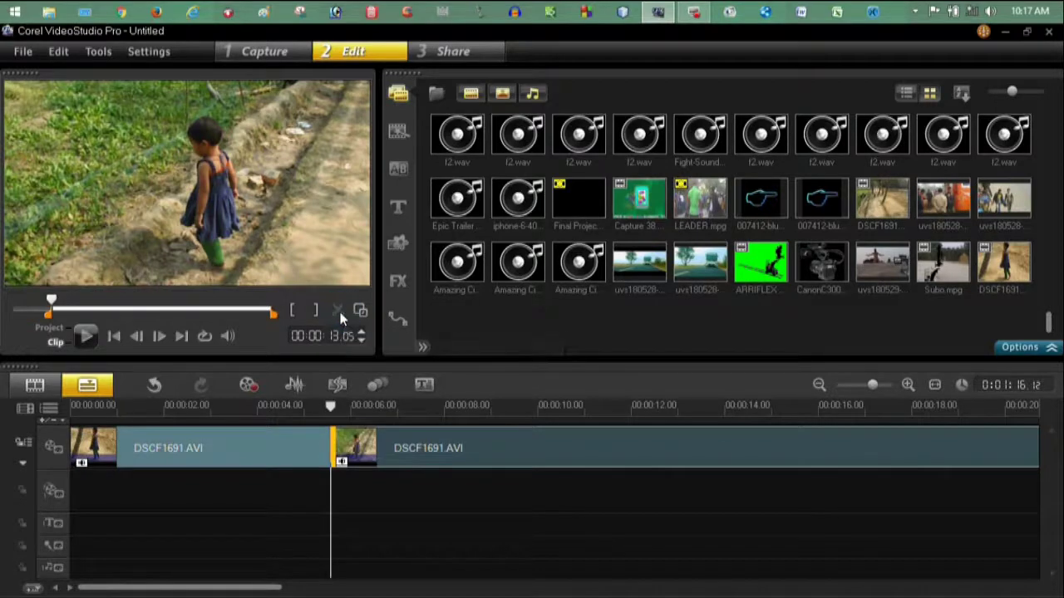
click(291, 441)
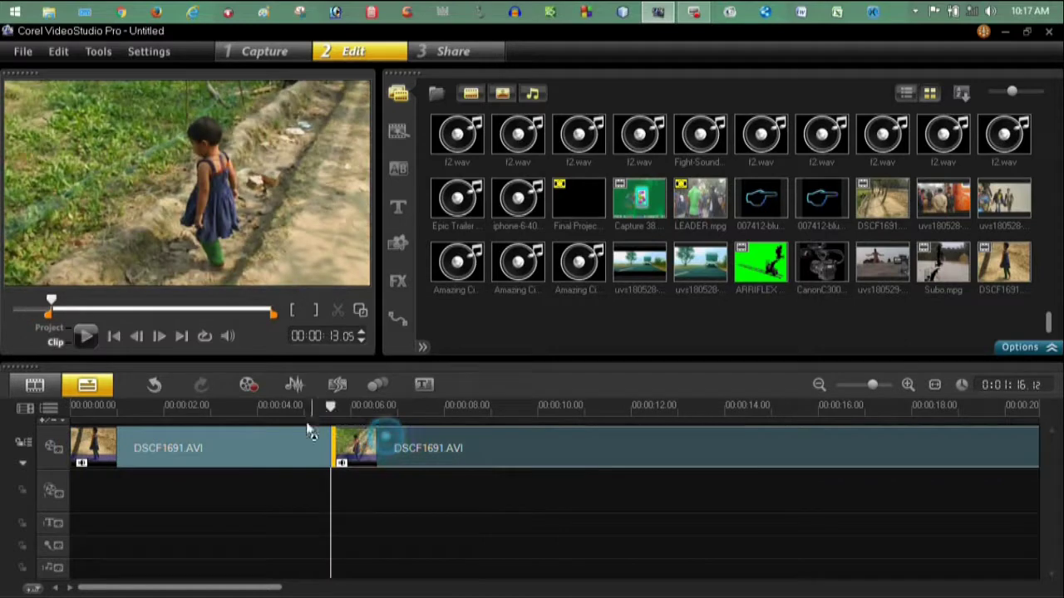
click(397, 139)
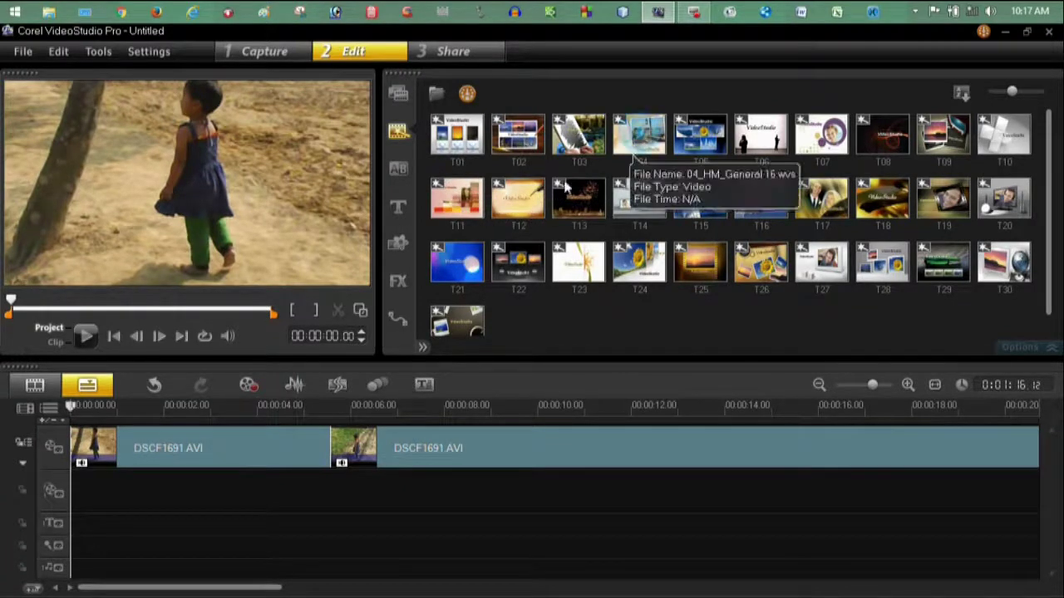
Step: Preview template T12, add it at the timeline start, and scrub to about 10 seconds
click(518, 199)
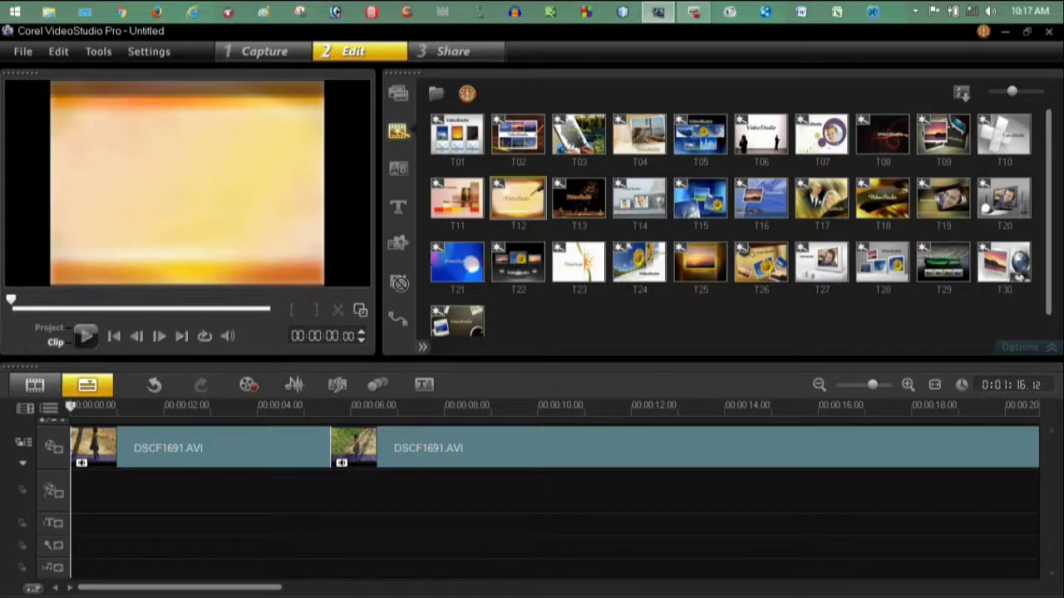
mouse_move(298, 357)
mouse_down()
mouse_move(103, 434)
mouse_move(99, 408)
mouse_move(169, 419)
mouse_move(196, 406)
mouse_up()
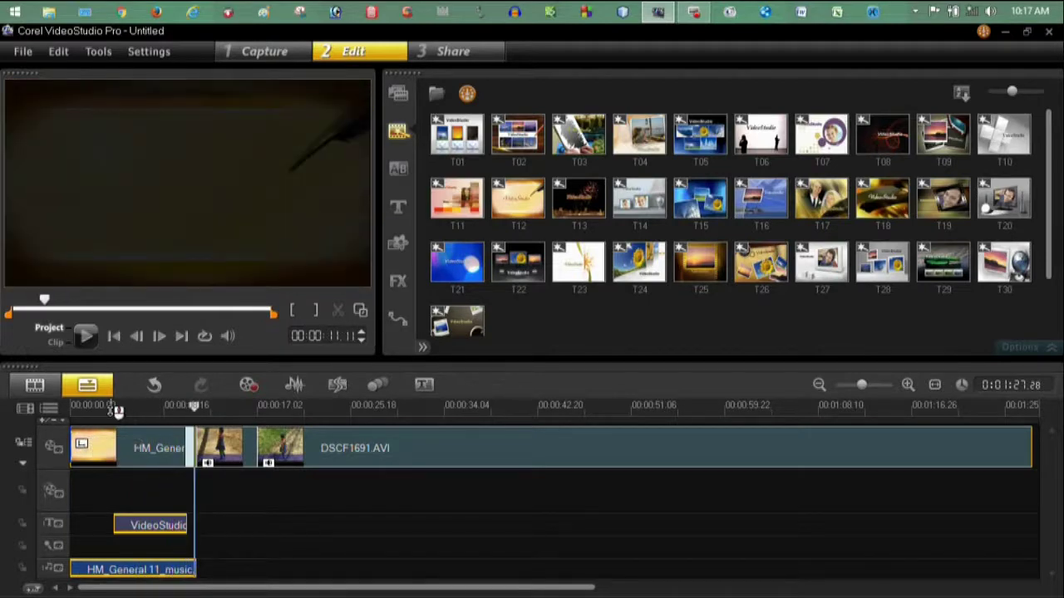
drag(117, 412, 175, 508)
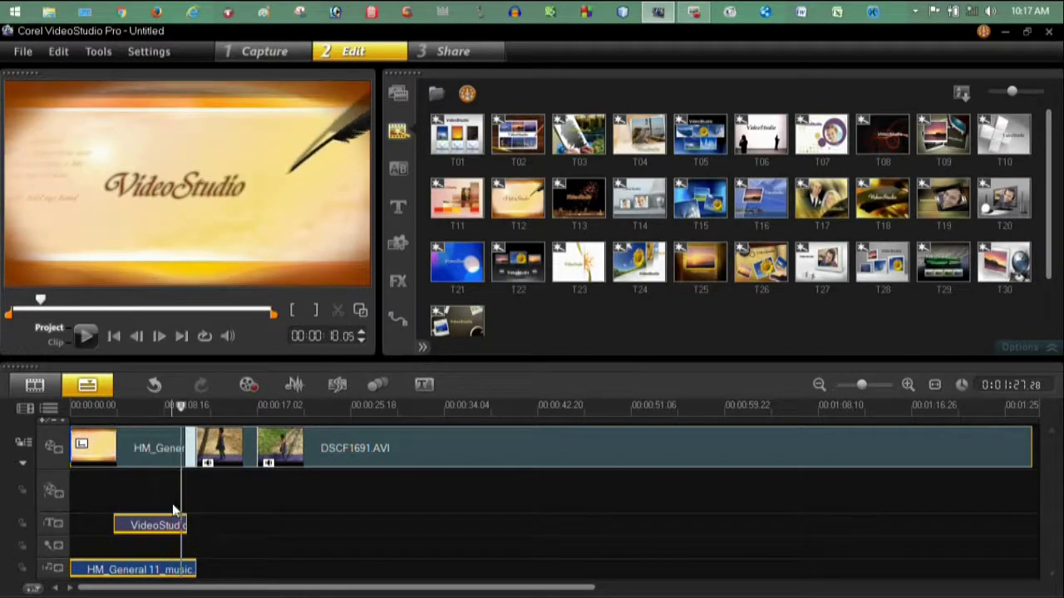
Step: Replace the template title text 'VideoStudio' with 'Sawpansoft' and scrub through the title animation
double_click(158, 529)
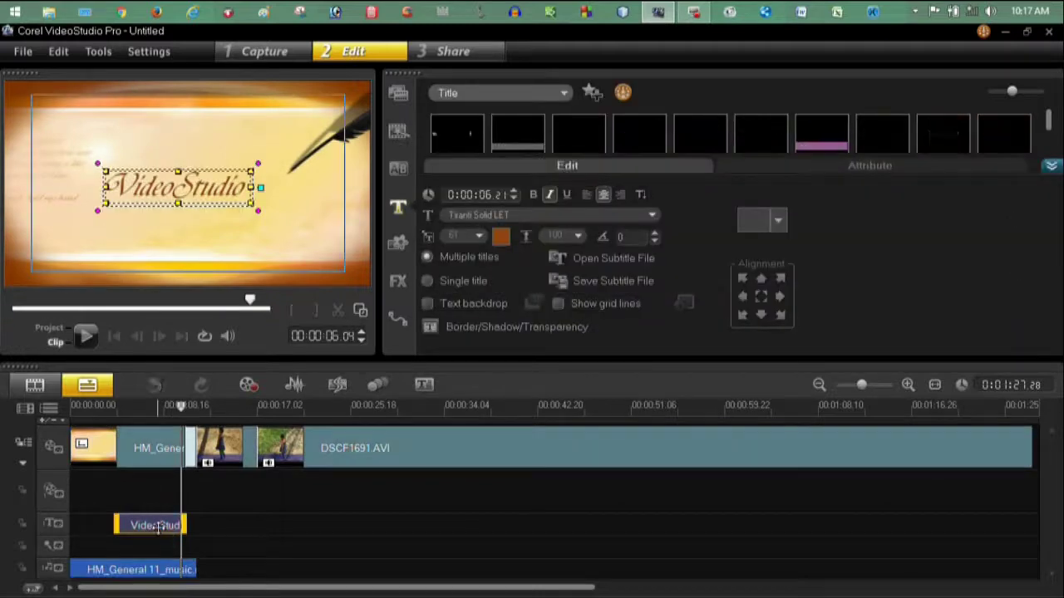
double_click(245, 188)
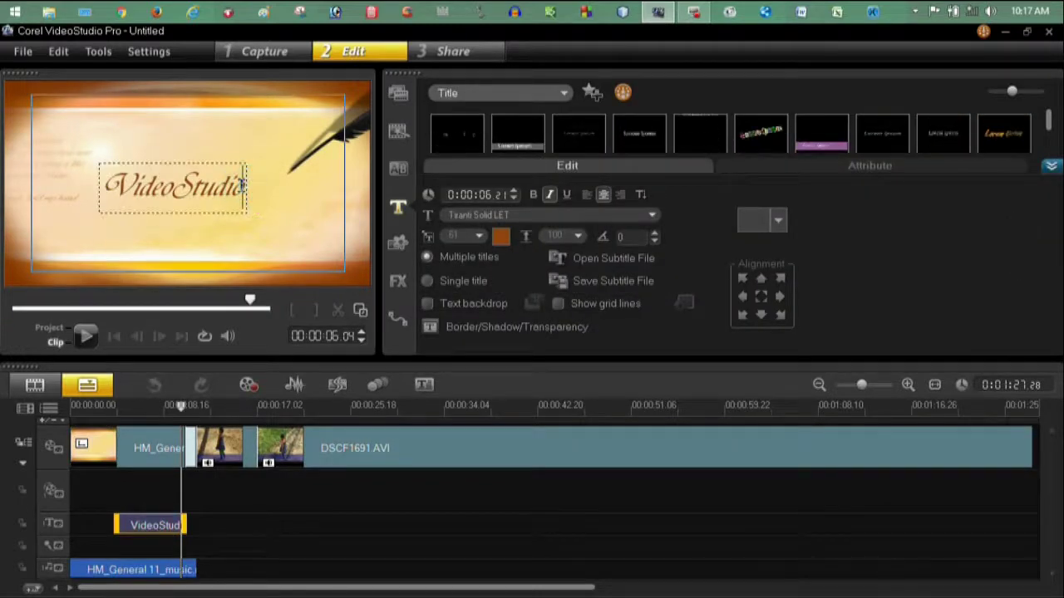
key(BackSpace)
key(BackSpace)
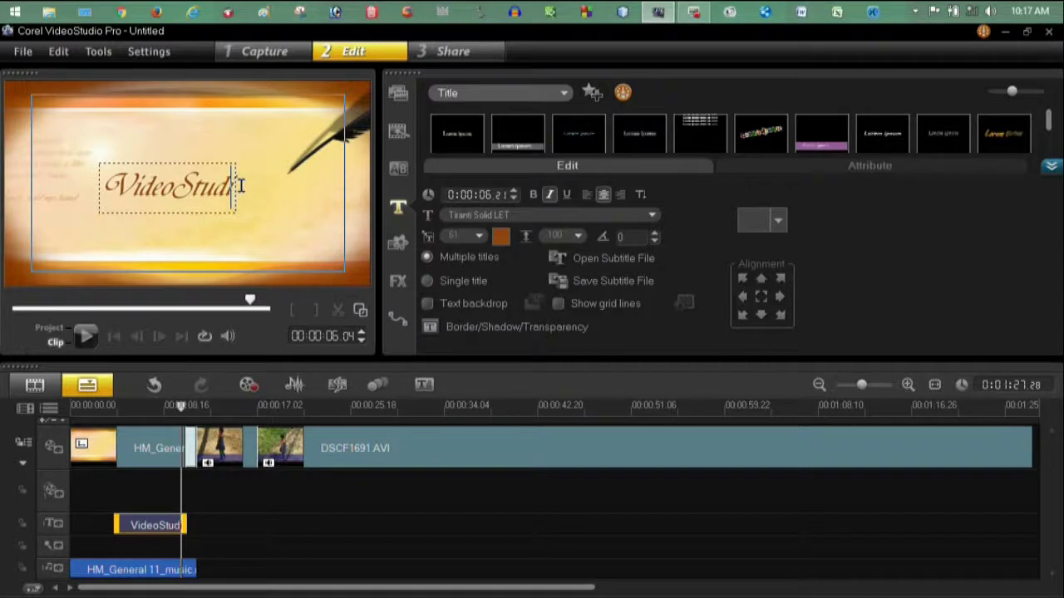
key(BackSpace)
key(BackSpace)
key(BackSpace)
key(BackSpace)
key(BackSpace)
key(BackSpace)
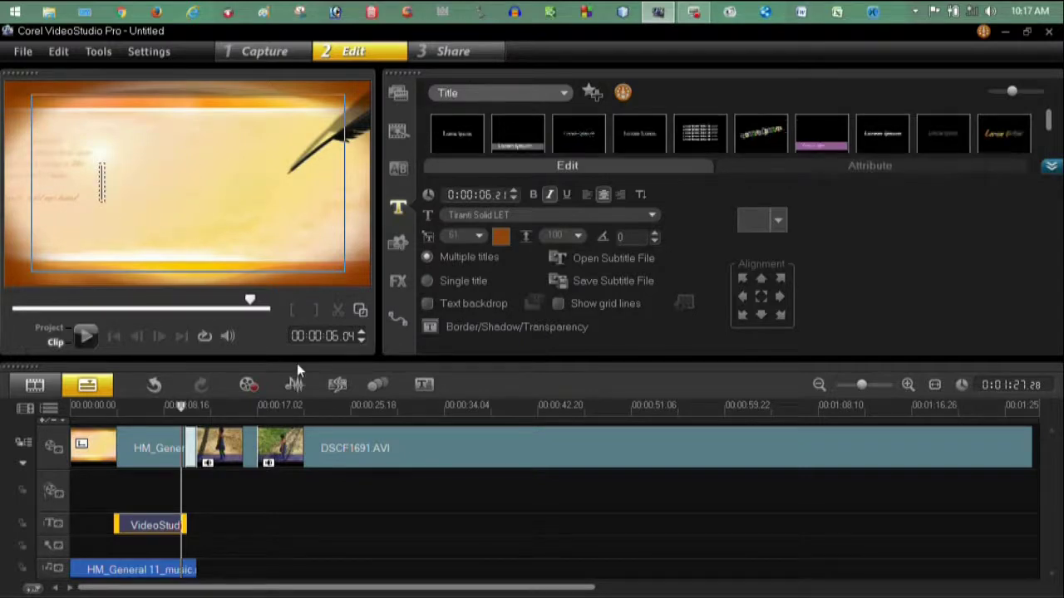
text(Sampans)
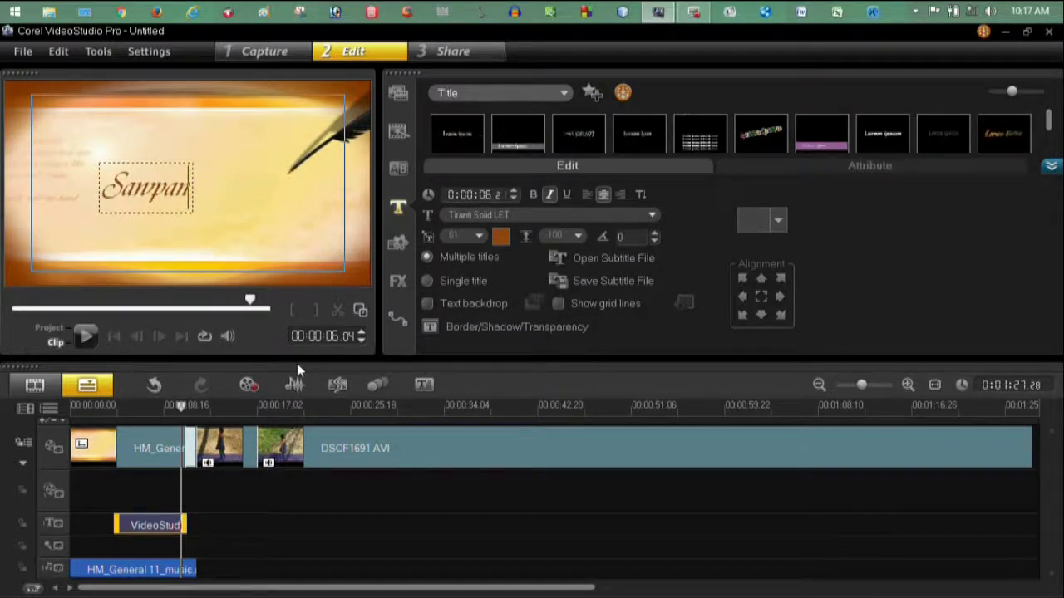
text(oft)
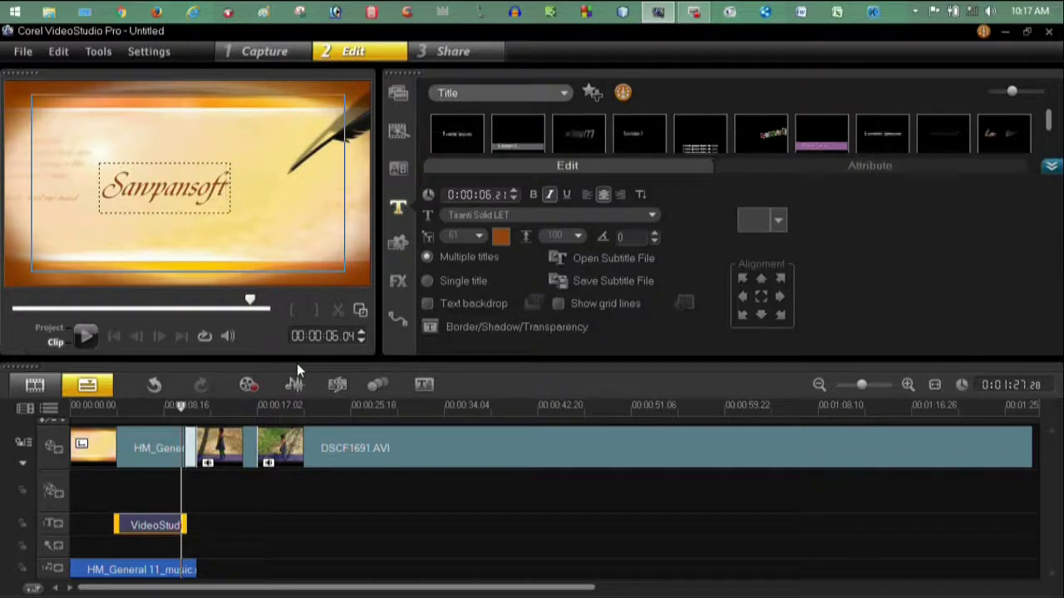
click(90, 418)
drag(86, 409, 182, 405)
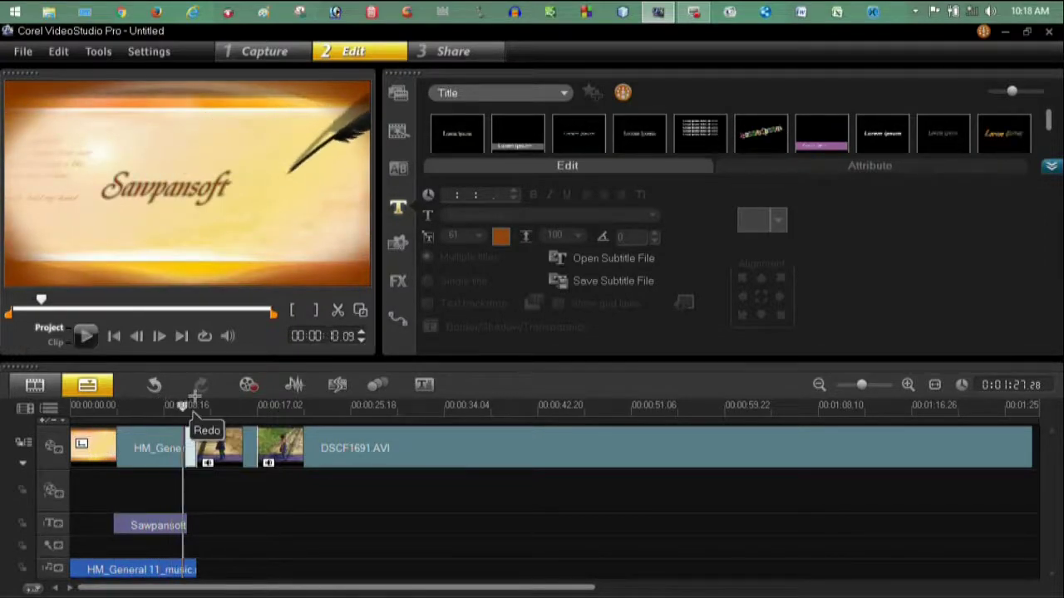
drag(191, 405, 14, 353)
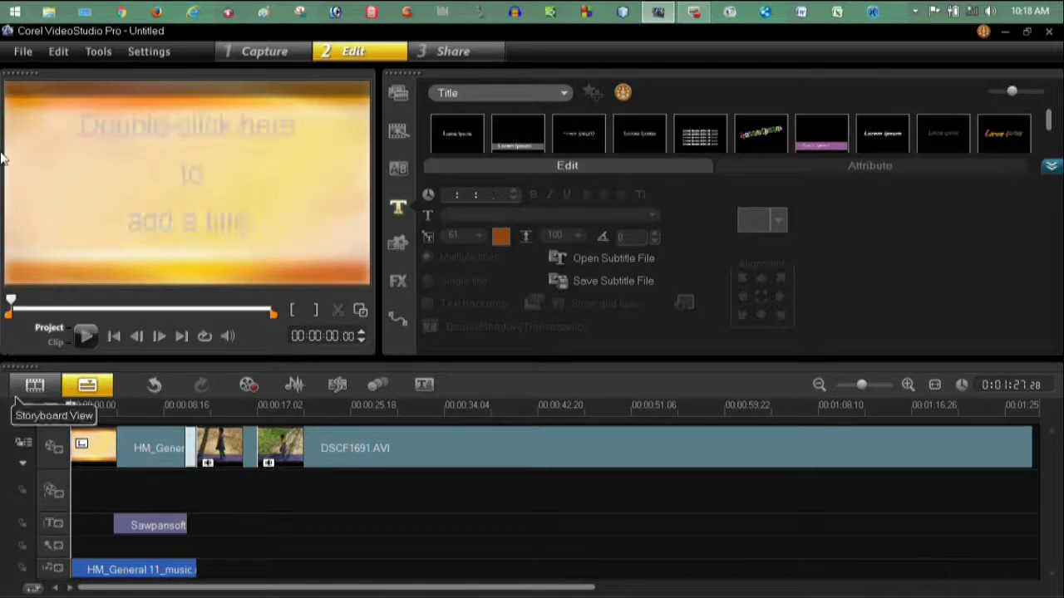
Step: Save the project as My video.VSP in New folder (4), then start playback
click(22, 52)
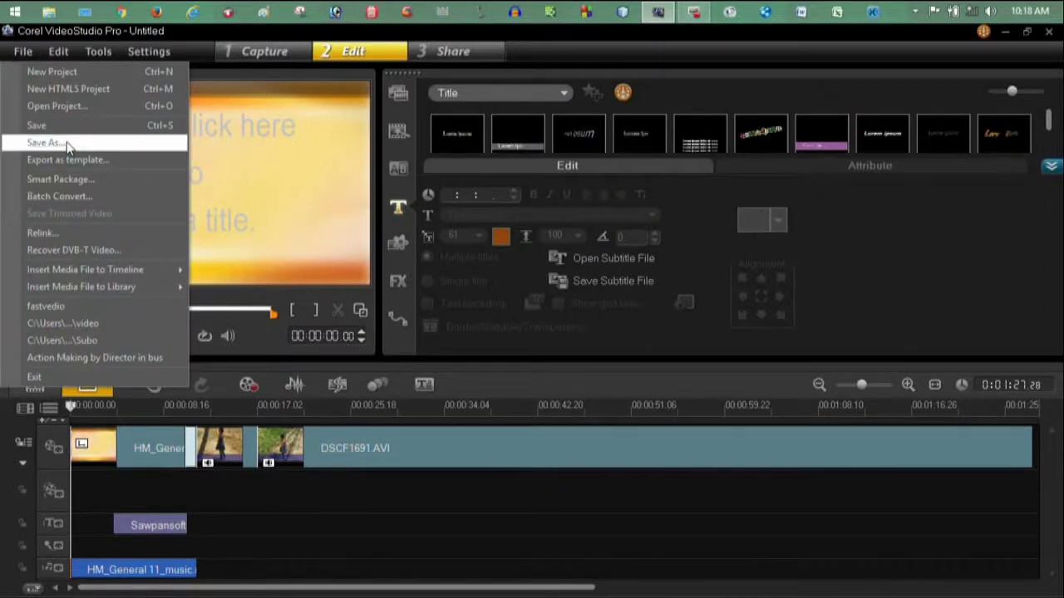
click(68, 145)
double_click(696, 207)
text(My video)
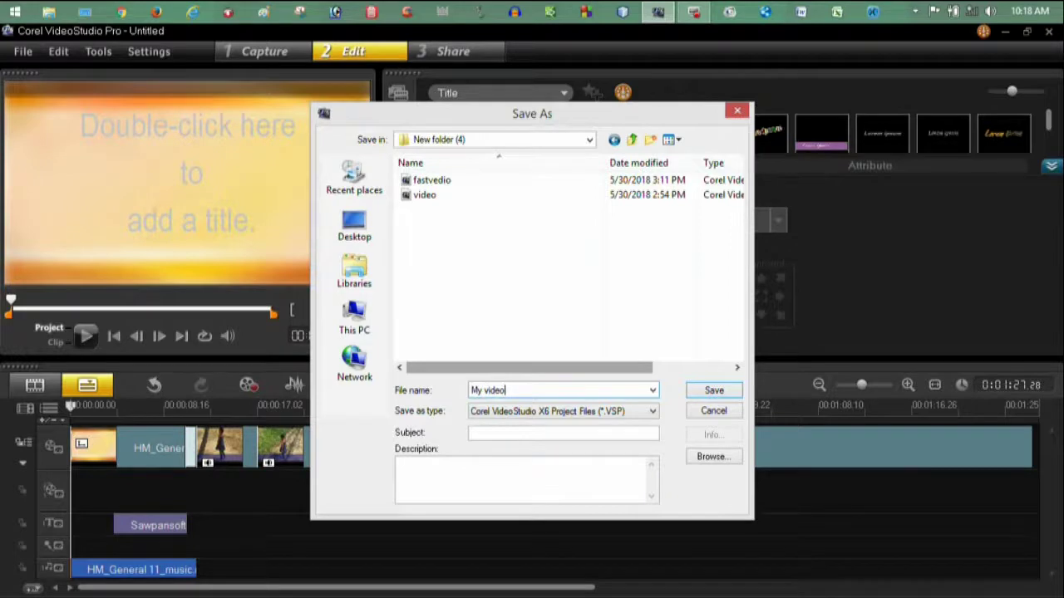
key(Return)
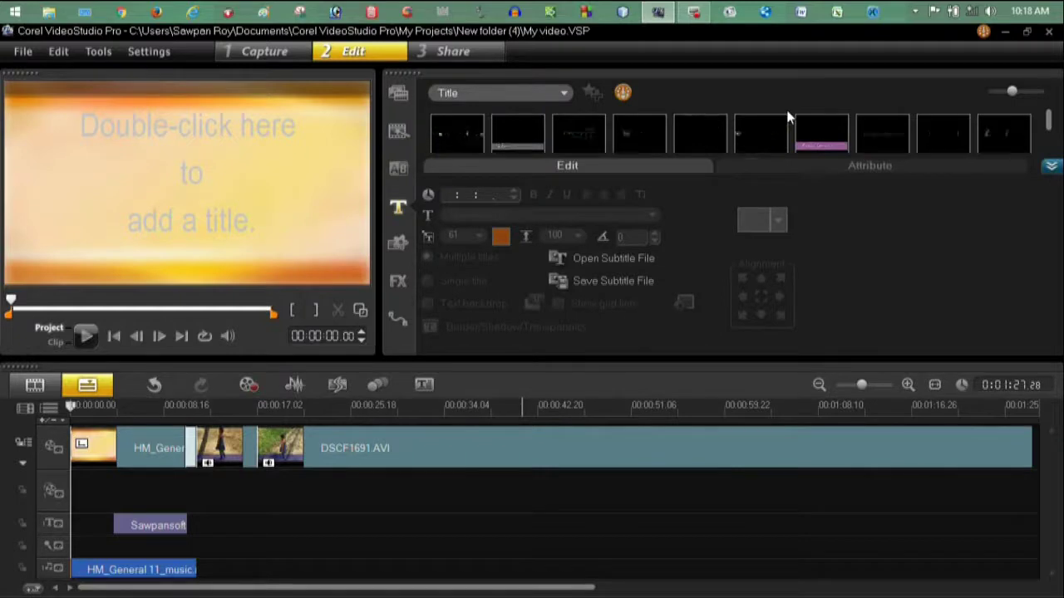
click(83, 446)
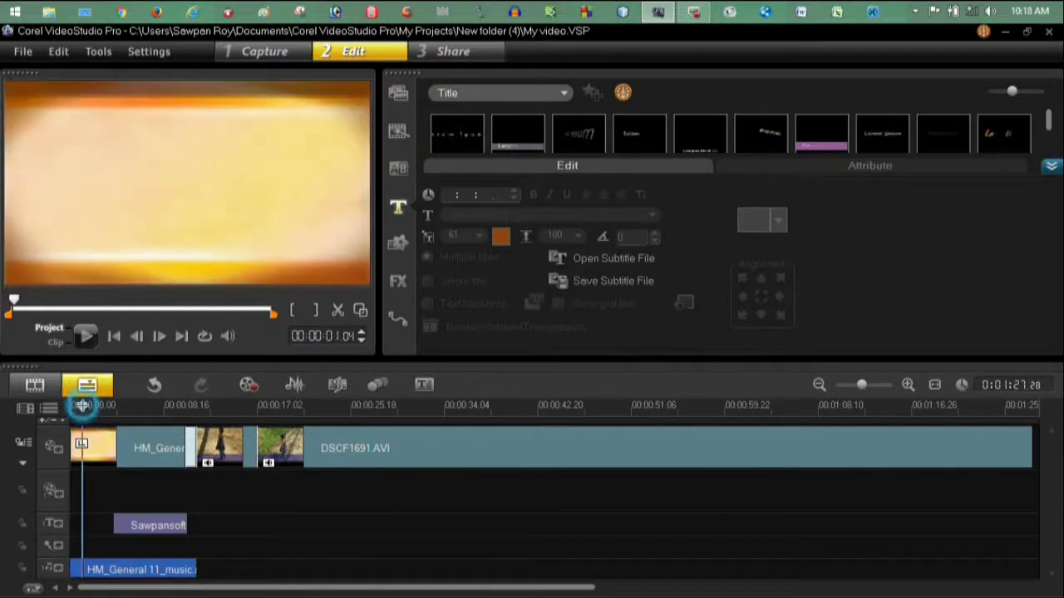
click(83, 337)
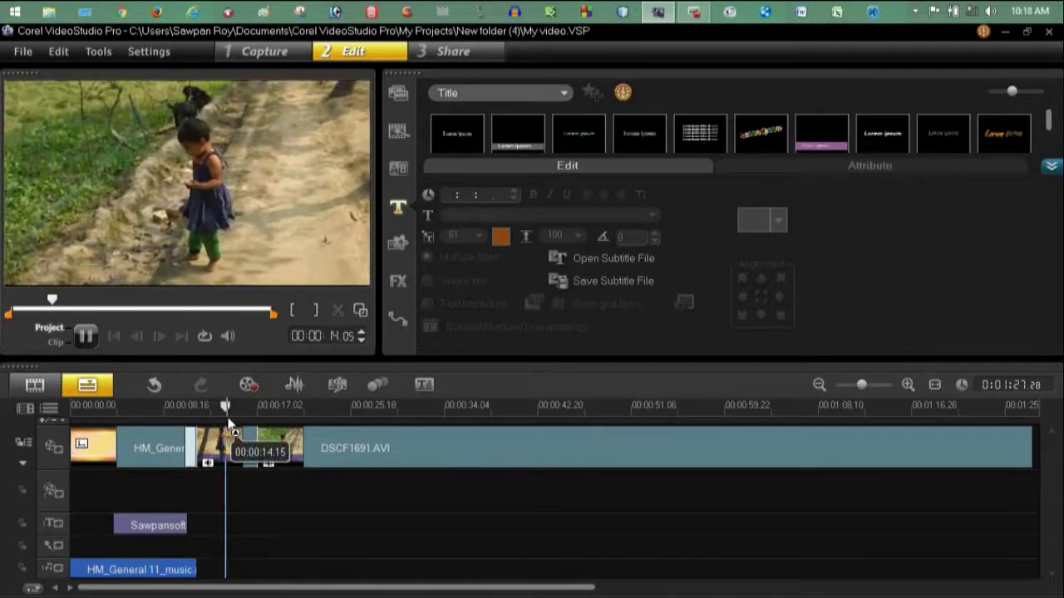
click(178, 404)
click(403, 137)
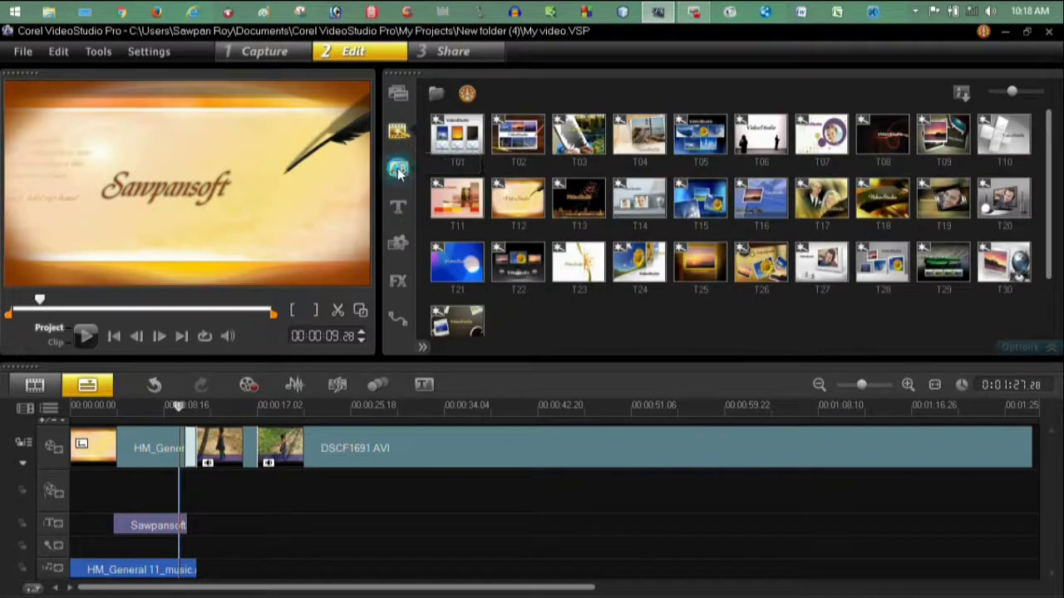
Step: Show the transitions library with all categories listed
click(398, 170)
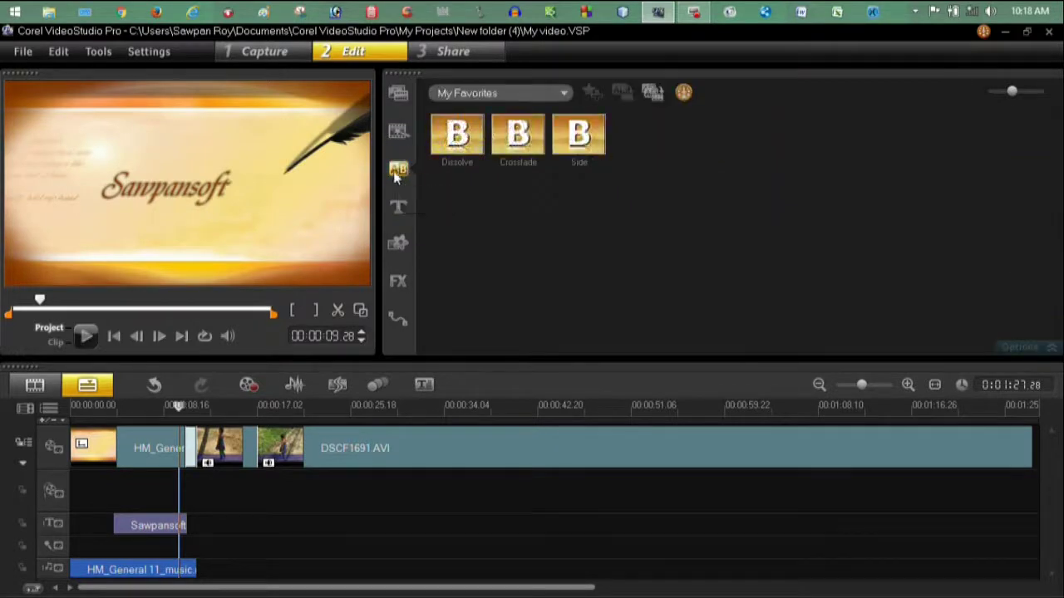
click(539, 94)
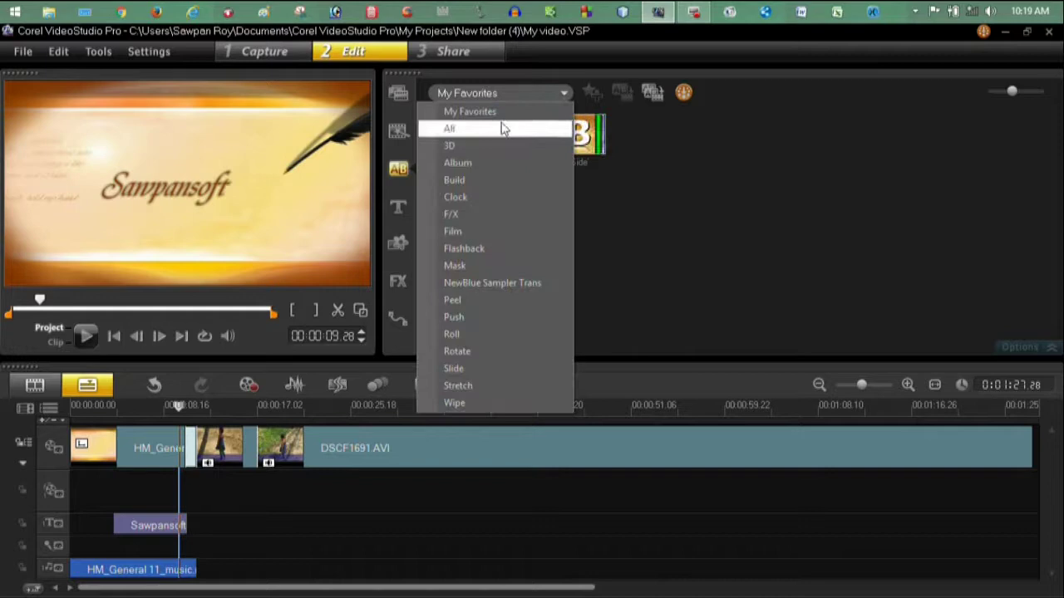
click(470, 111)
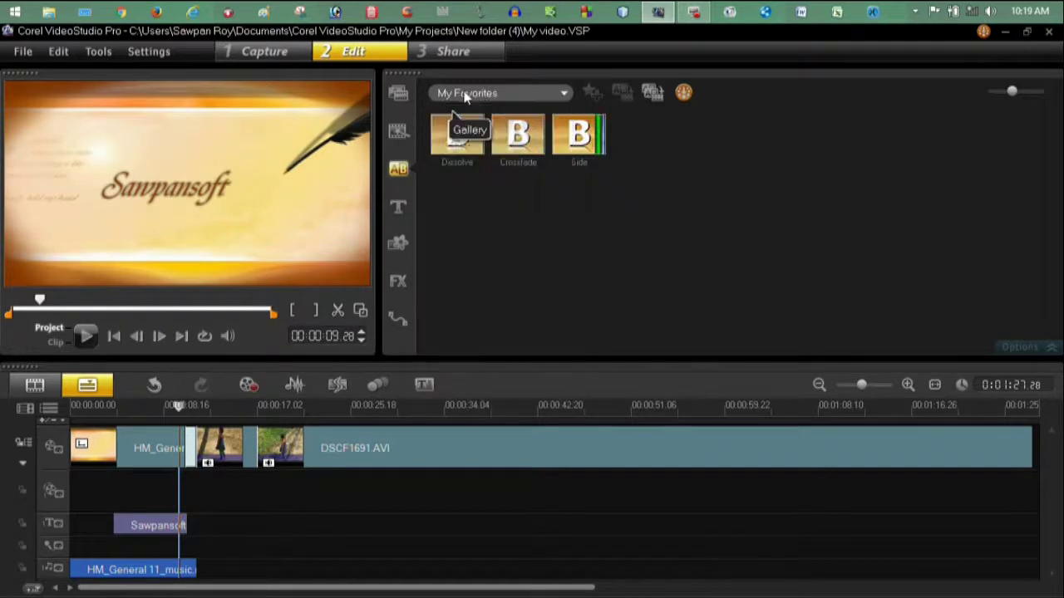
click(514, 93)
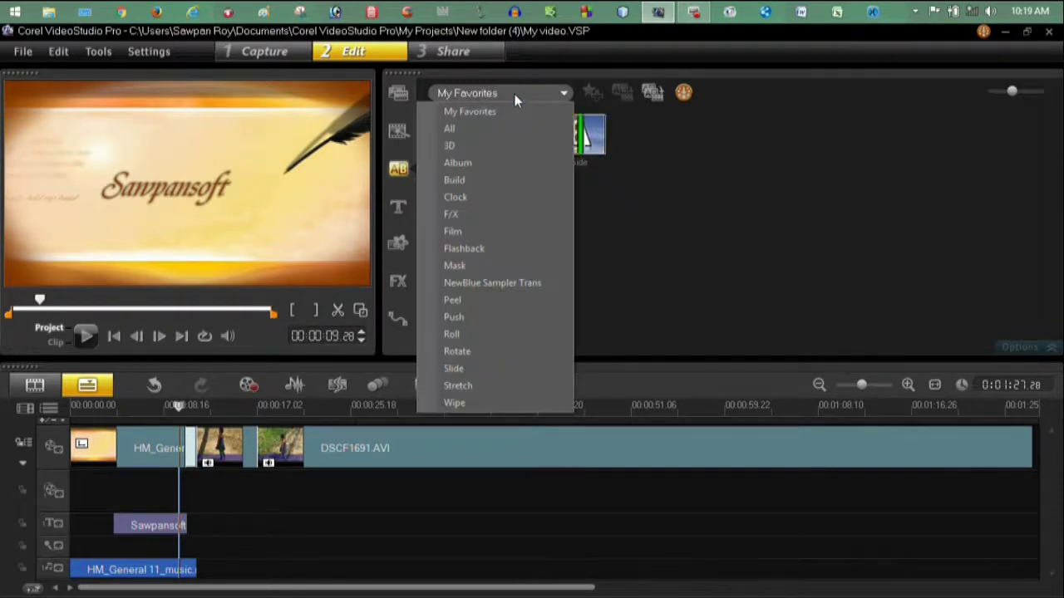
click(449, 129)
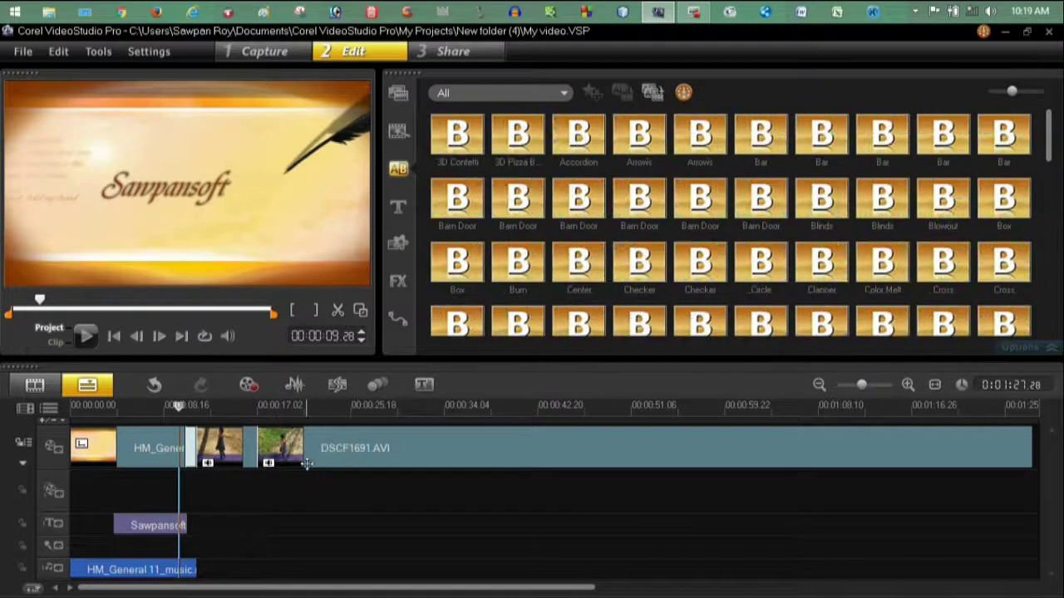
Step: Overlap DSCF1691.AVI with the preceding clip to create a transition, then preview it
click(296, 441)
click(241, 432)
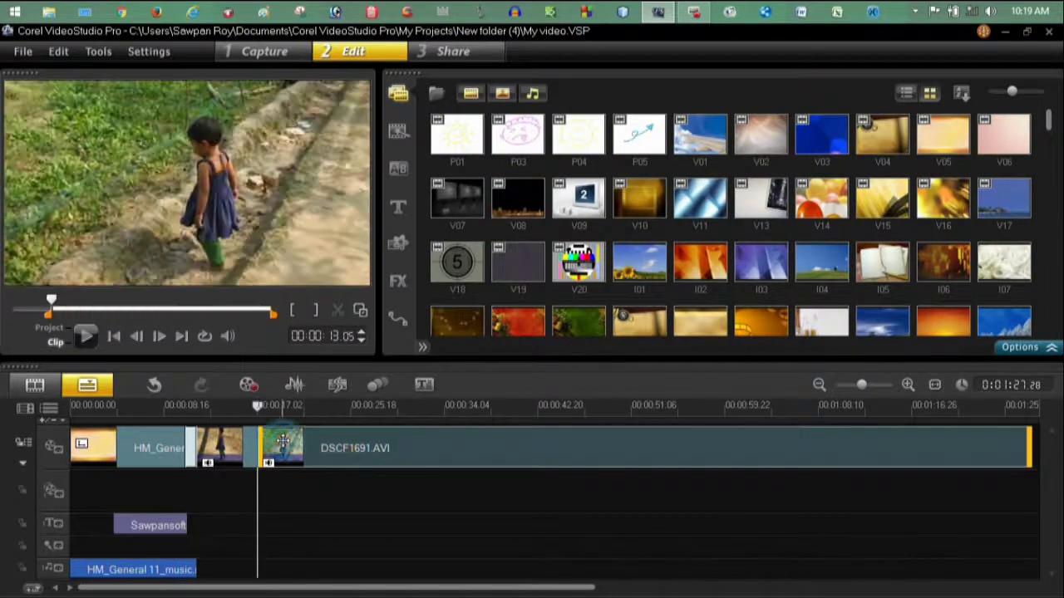
click(284, 444)
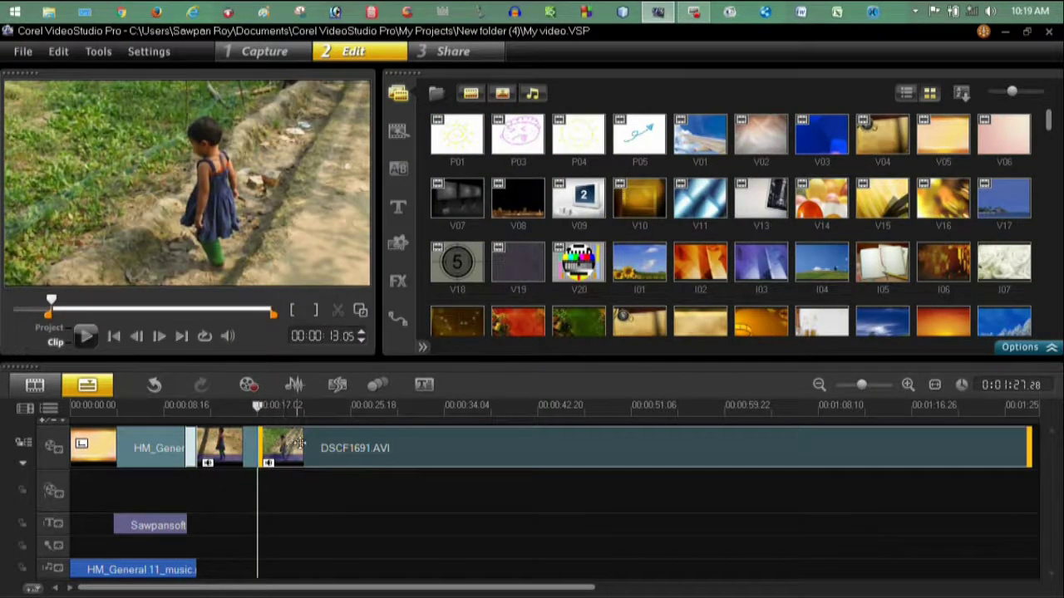
drag(300, 443, 279, 446)
click(228, 407)
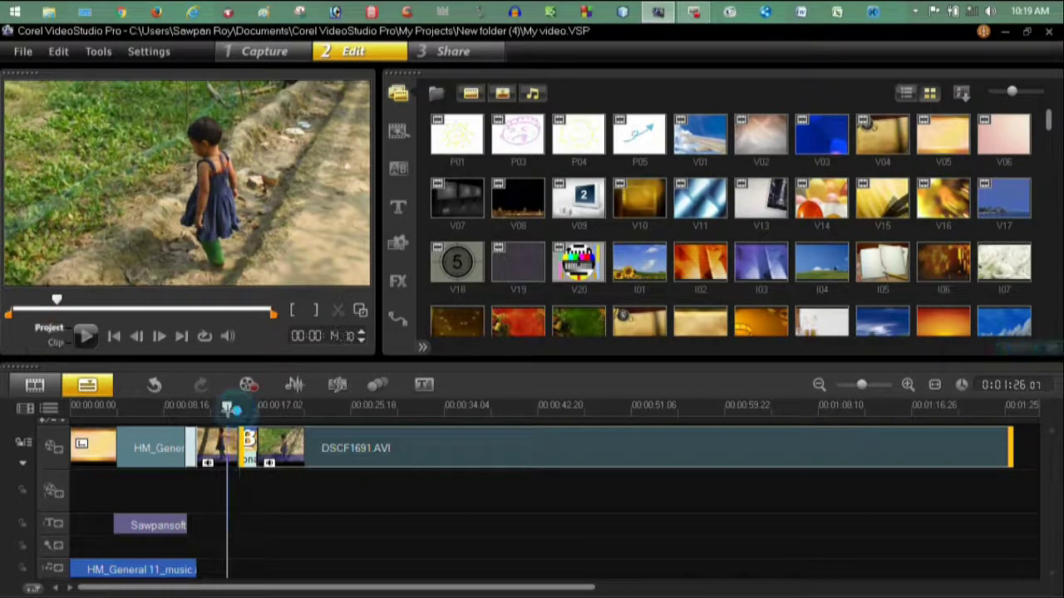
key(space)
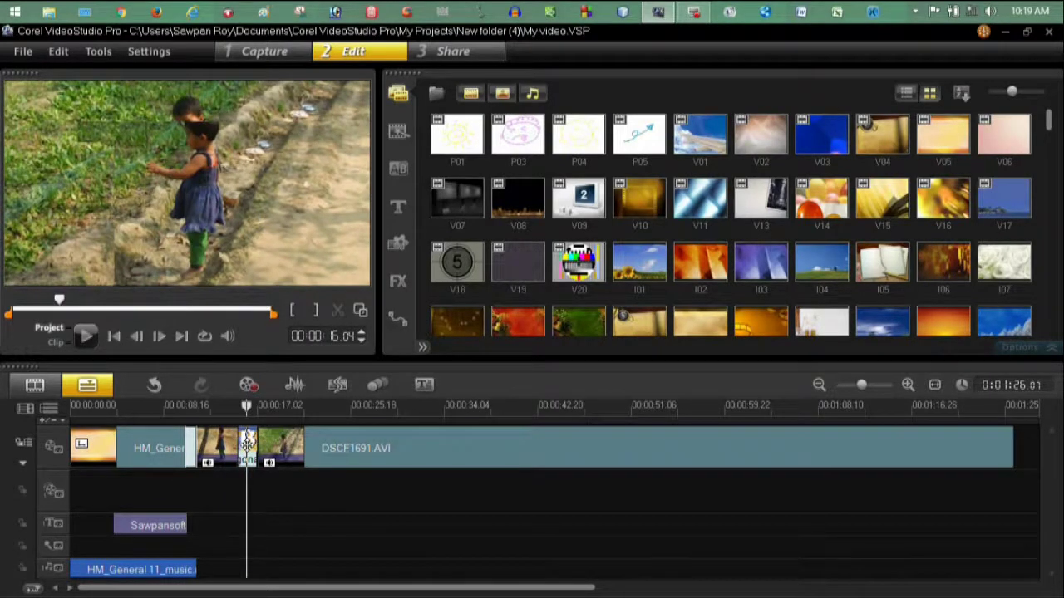
Step: Replace the transition between the clips with Burn, preview it, and open the Title library
double_click(246, 445)
click(541, 92)
click(506, 131)
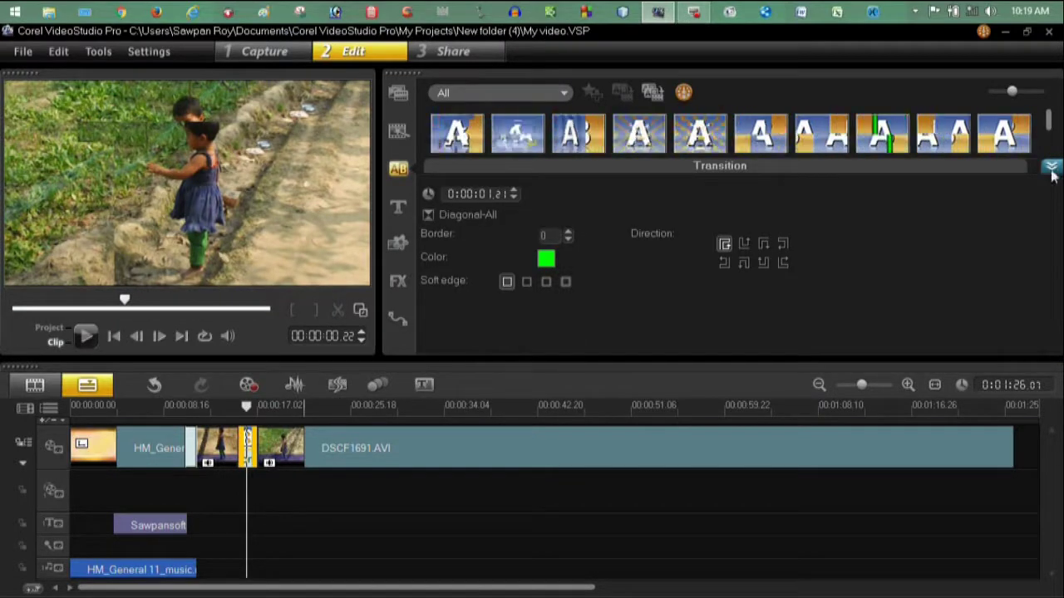
click(520, 274)
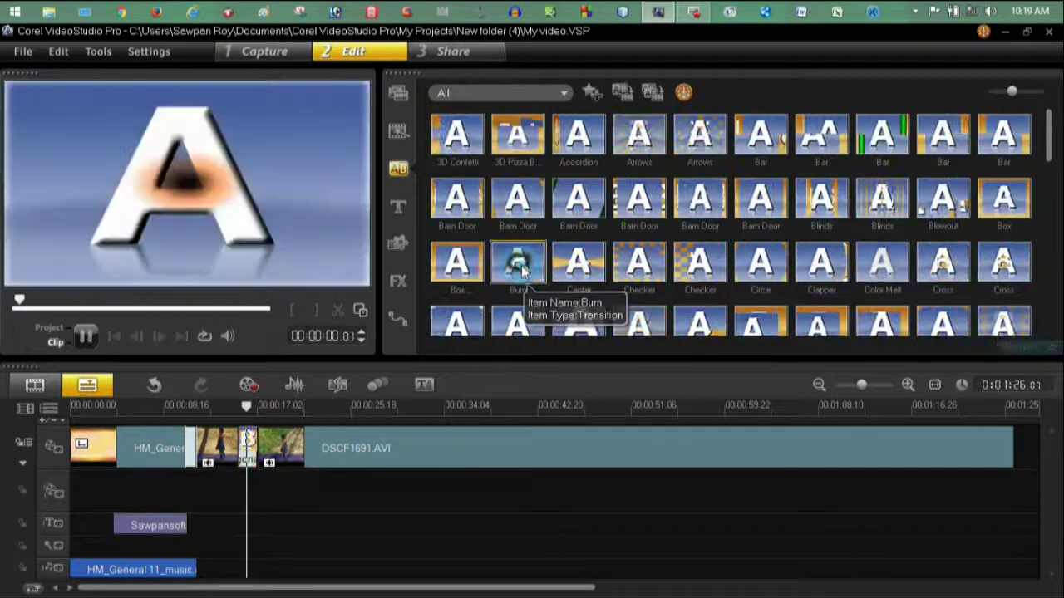
drag(520, 275, 248, 449)
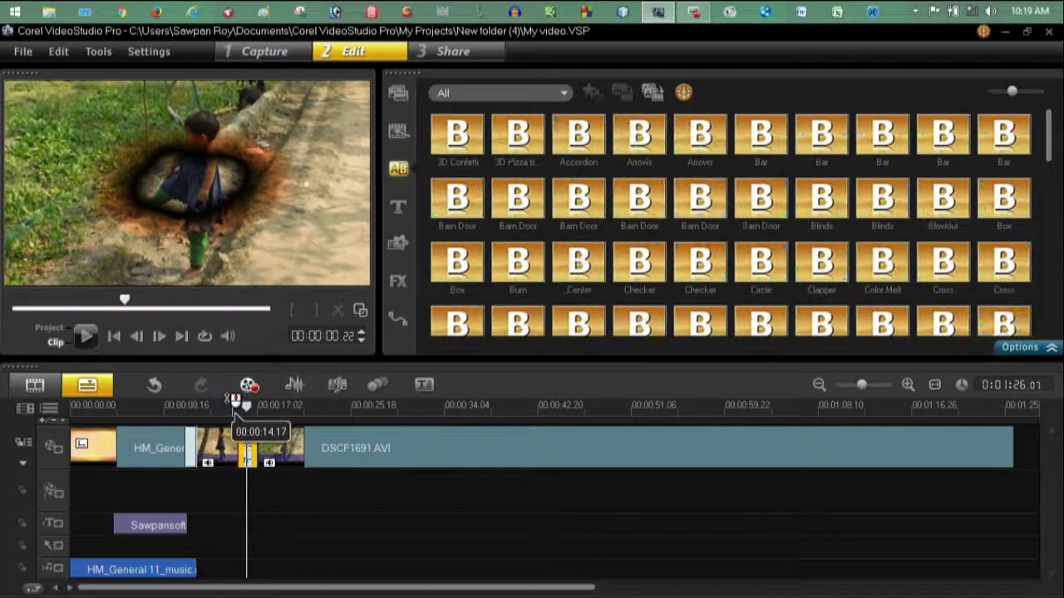
drag(229, 399, 232, 405)
key(space)
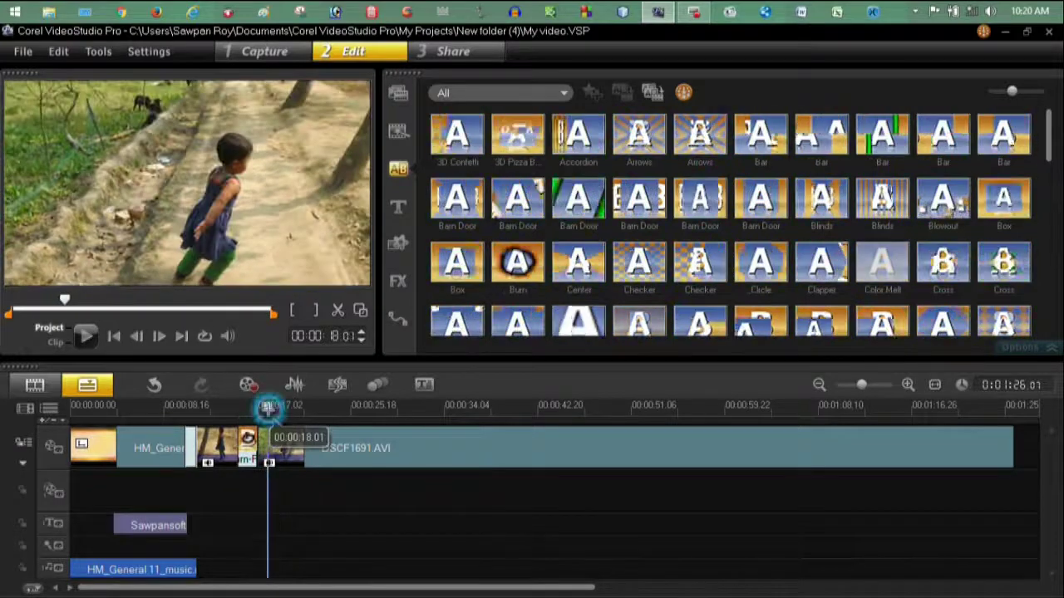
click(398, 208)
double_click(108, 187)
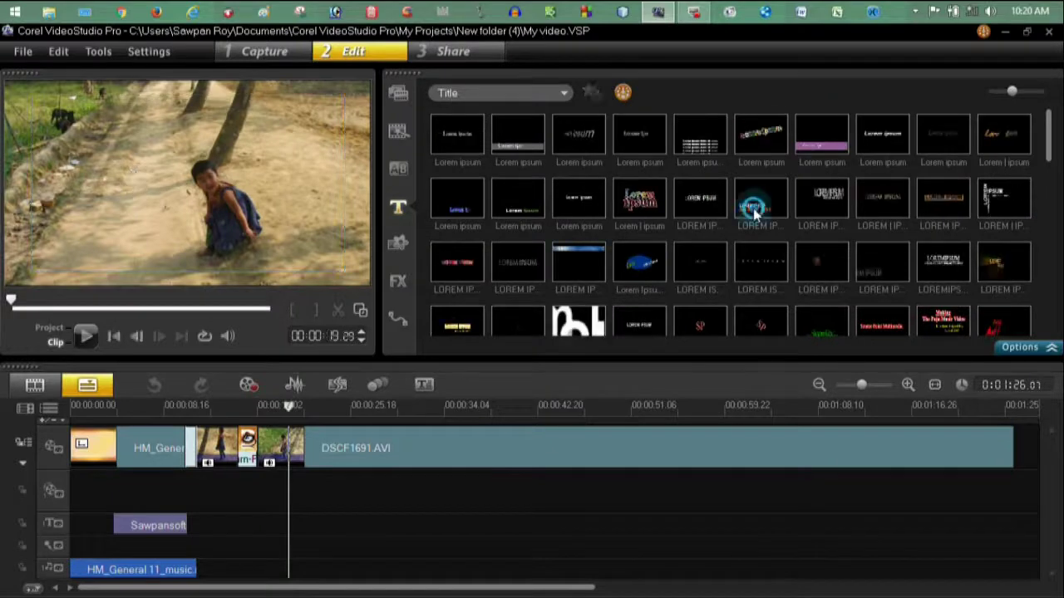
Step: Place the plain Lorem ipsum title preset on the overlay track at about 17 seconds
click(700, 203)
click(638, 201)
click(590, 207)
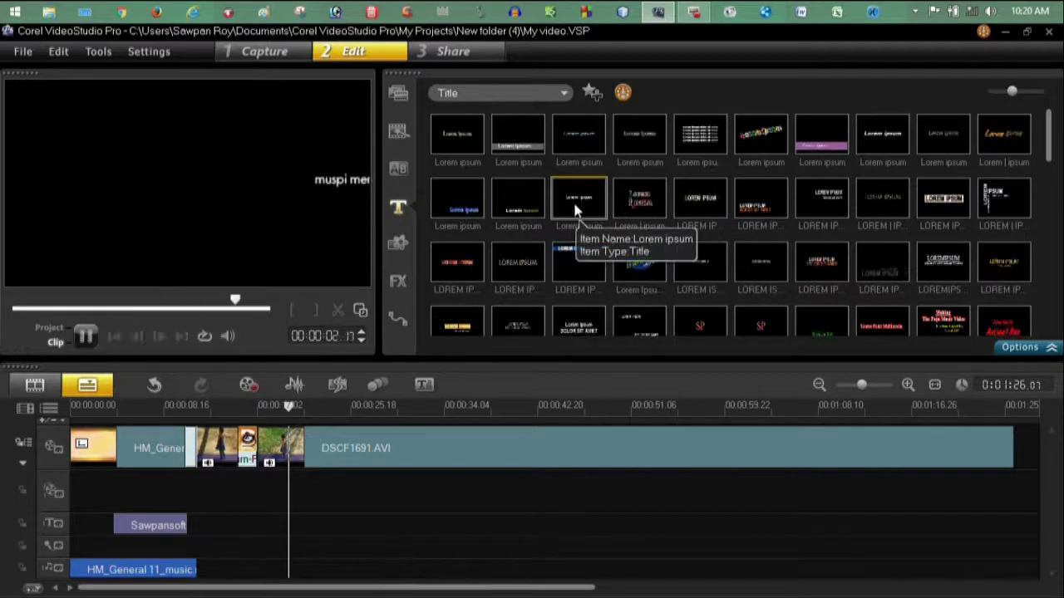
click(580, 203)
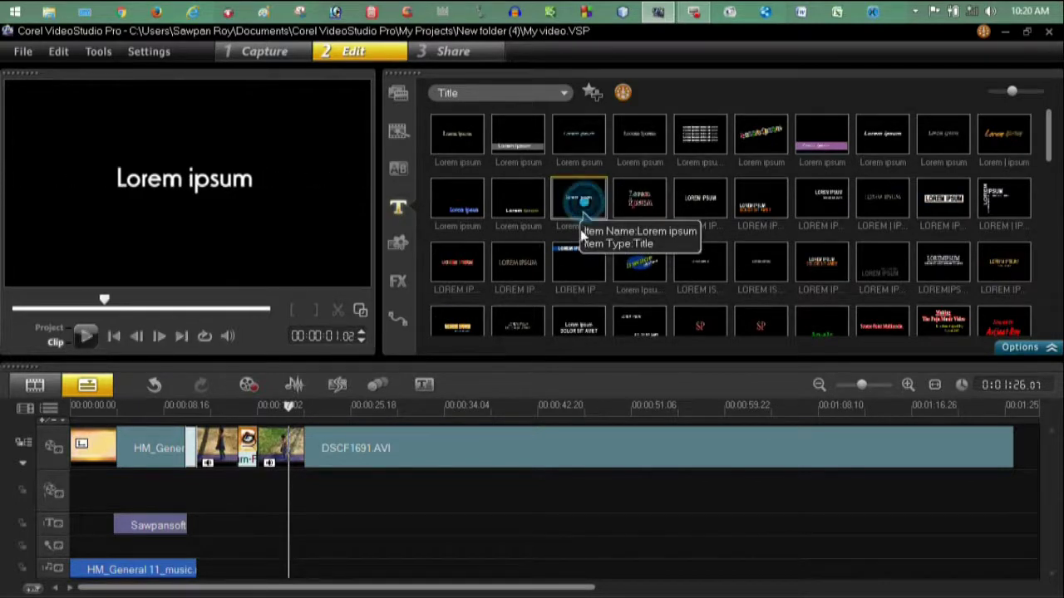
drag(574, 257, 251, 504)
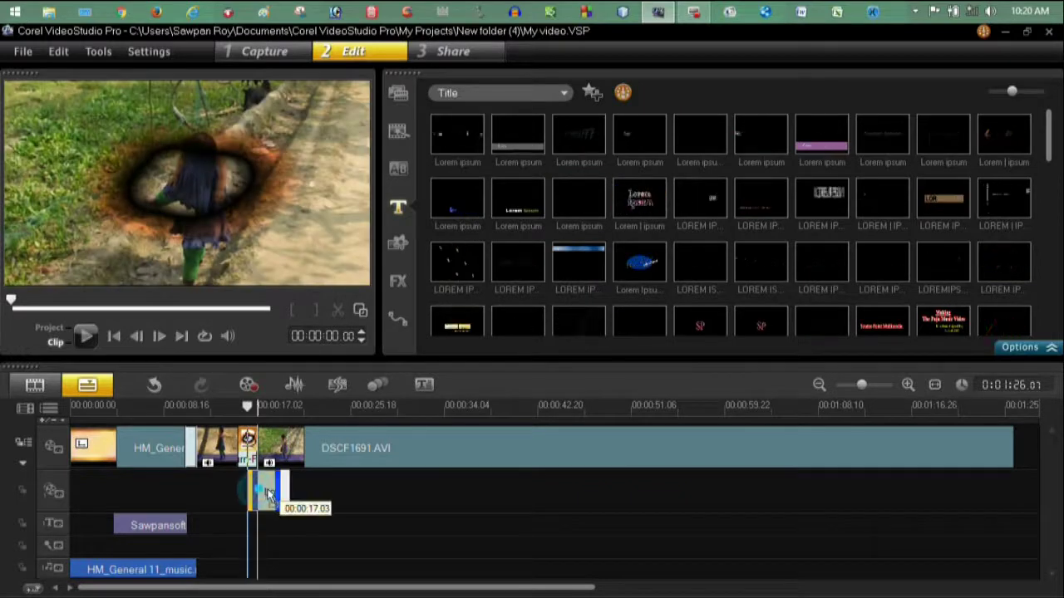
drag(259, 501, 271, 490)
Step: Change the title's placeholder text to 'Hi Baby' and review it
double_click(271, 490)
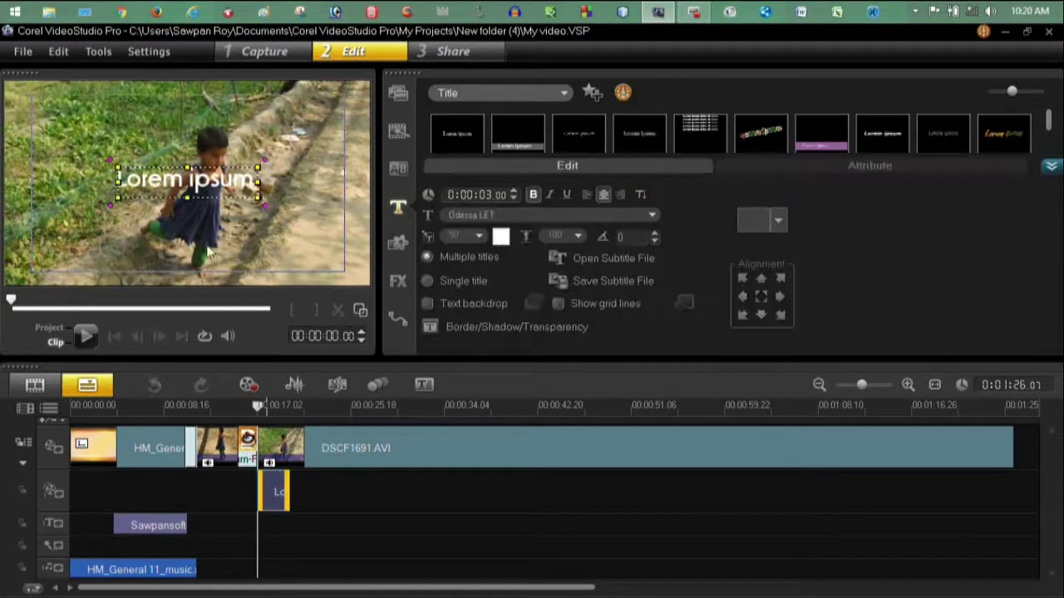
click(258, 178)
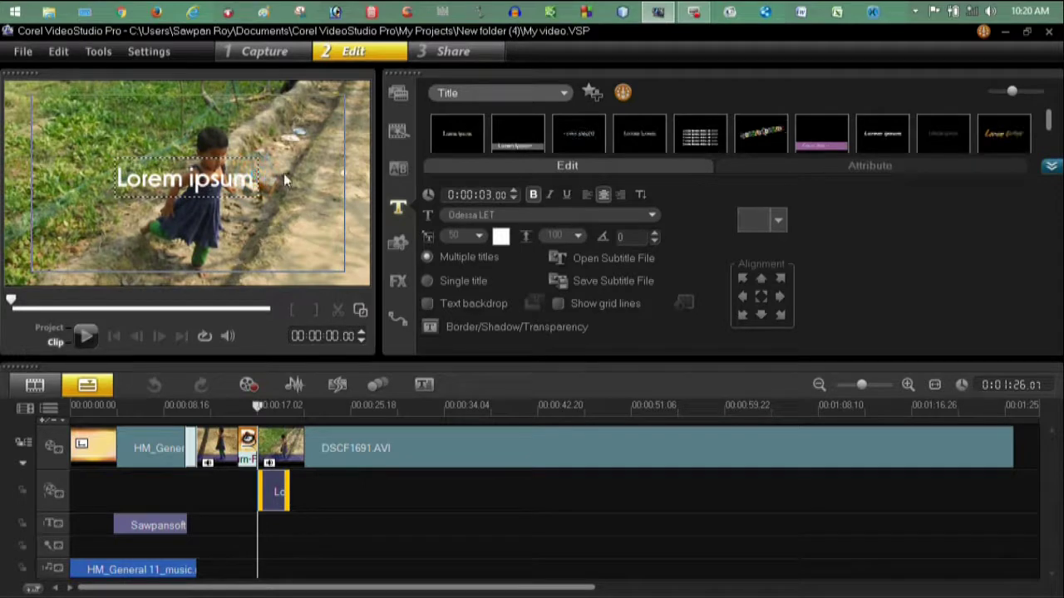
key(BackSpace)
key(BackSpace)
key(BackSpace)
key(BackSpace)
key(BackSpace)
key(BackSpace)
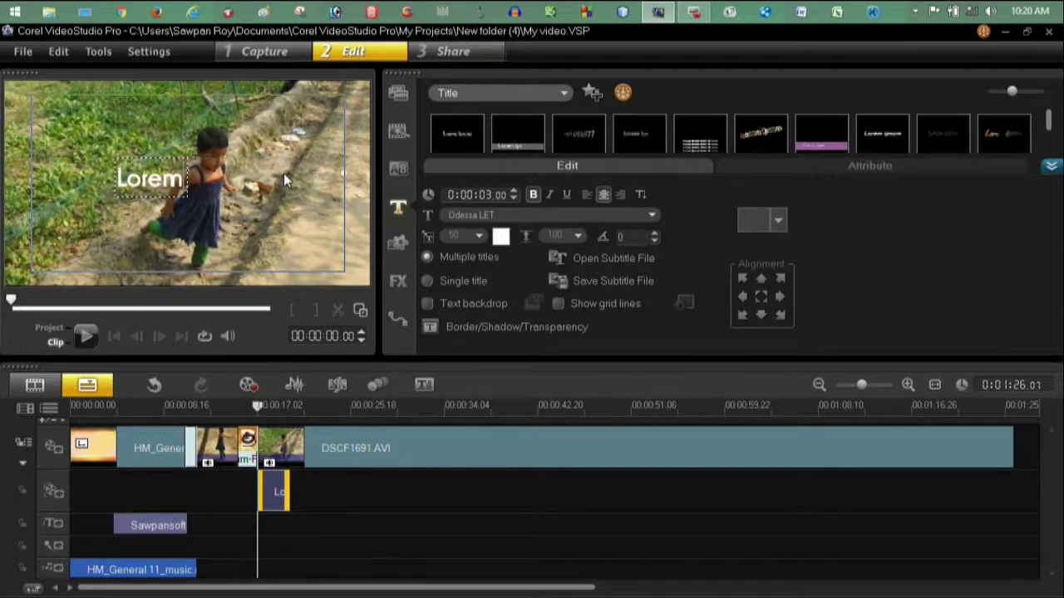
key(BackSpace)
key(BackSpace)
key(BackSpace)
key(BackSpace)
key(BackSpace)
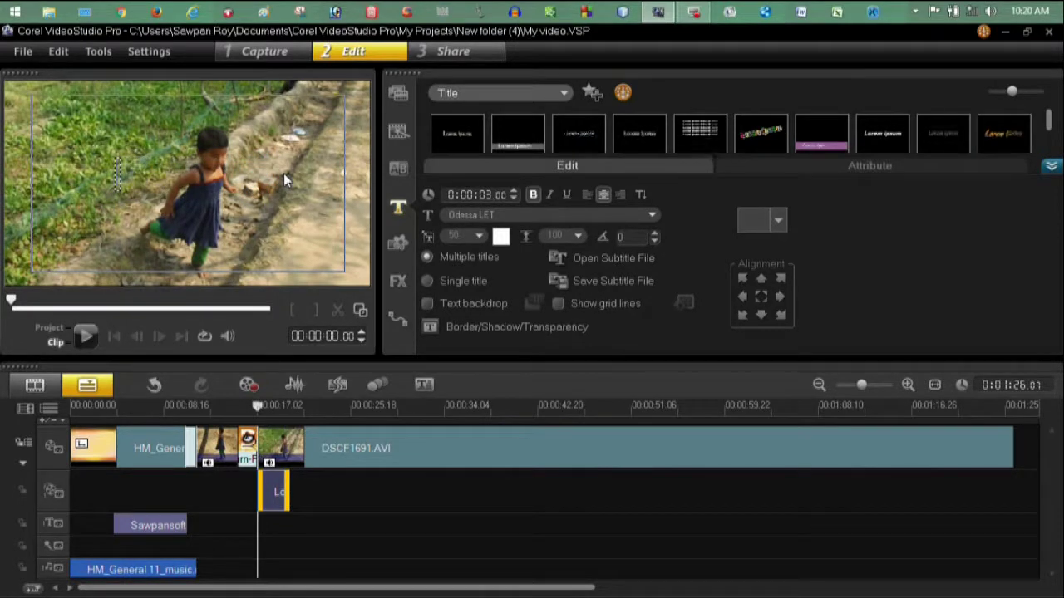
text(Hi Baby)
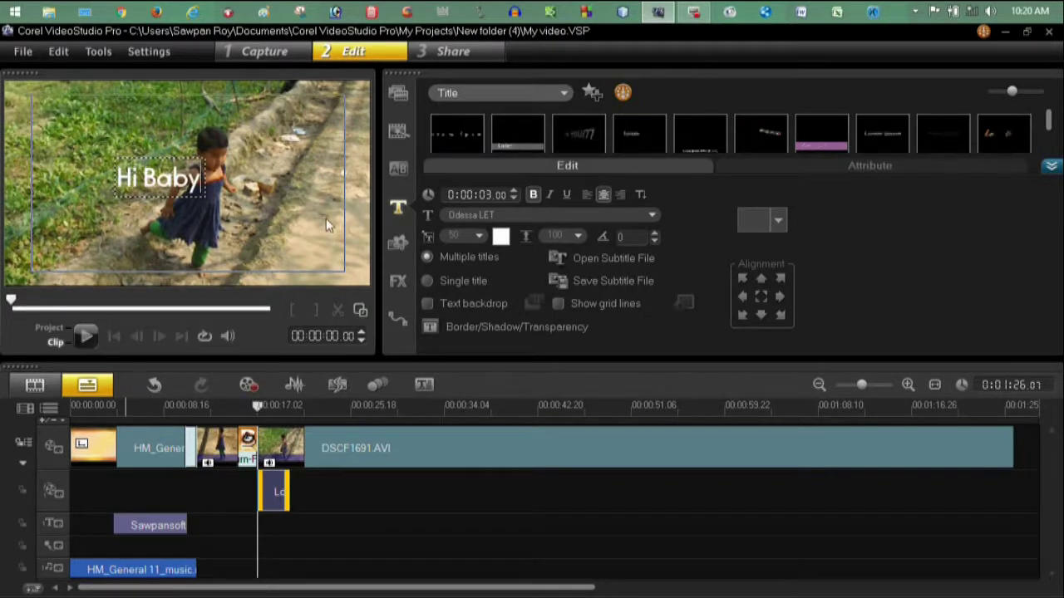
drag(258, 406, 249, 408)
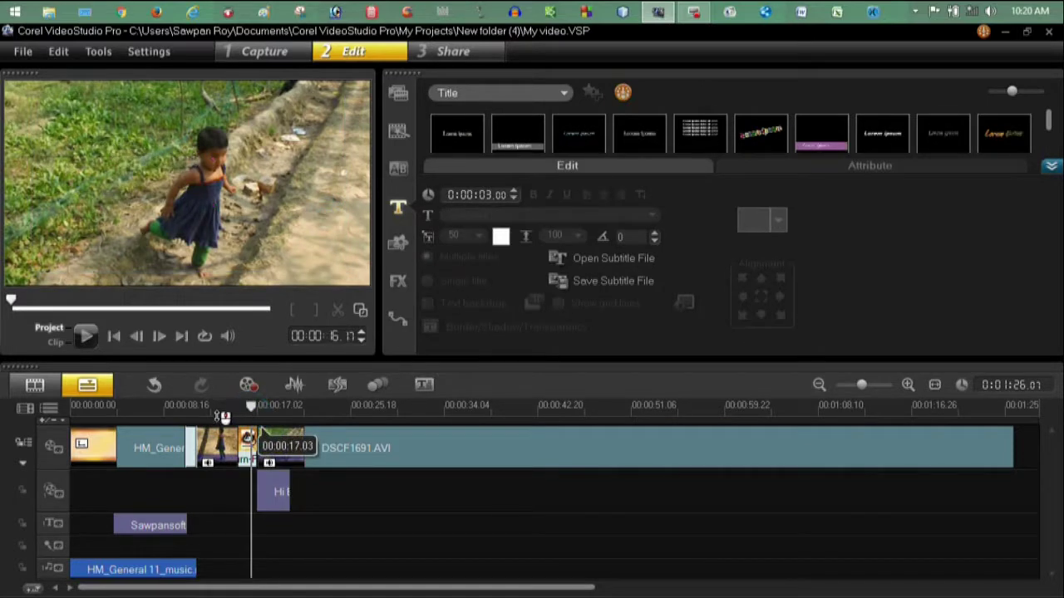
click(229, 407)
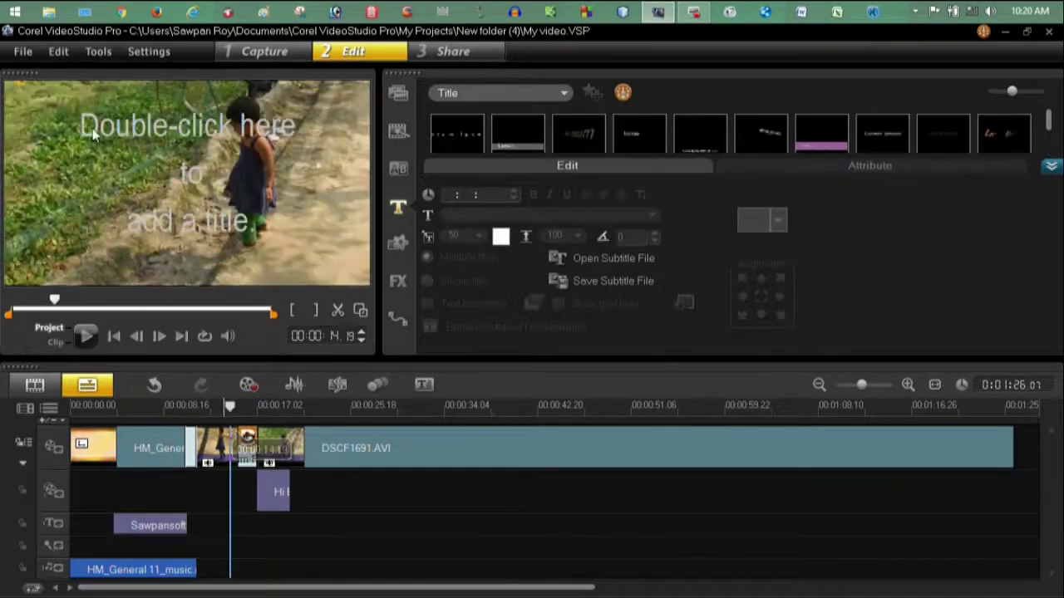
Step: Save the project and play it to check the Hi Baby title
click(22, 50)
click(25, 125)
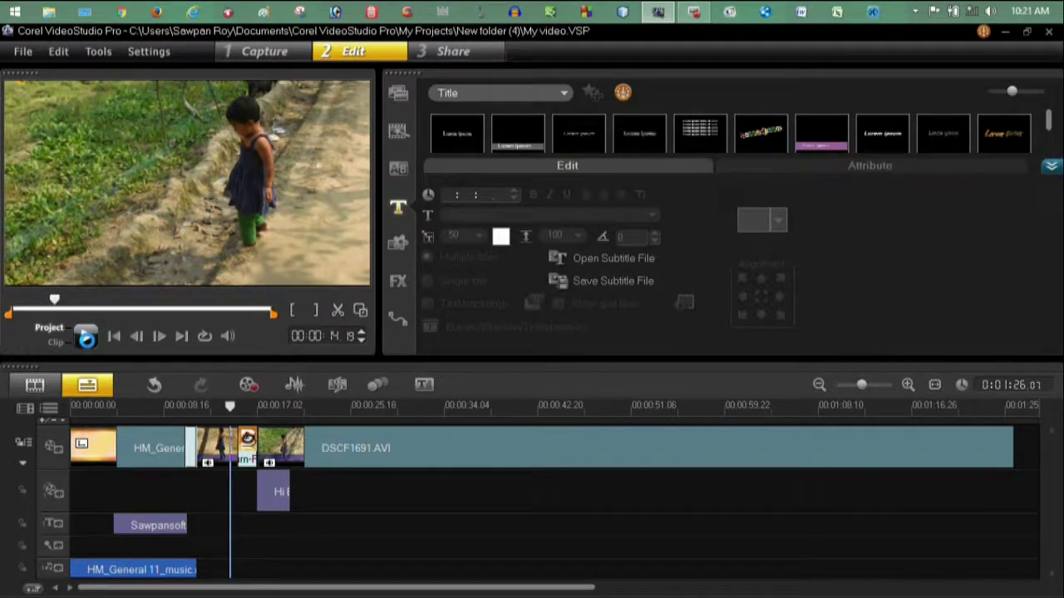
click(86, 337)
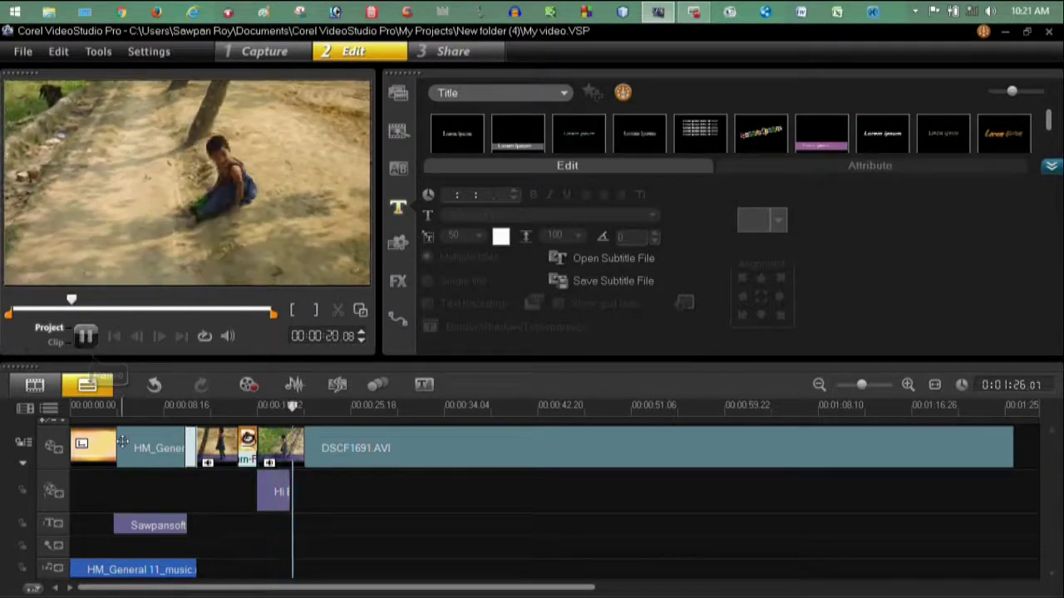
Step: Browse the colour swatches and trim DSCF1691.AVI to end around 25 seconds
click(399, 245)
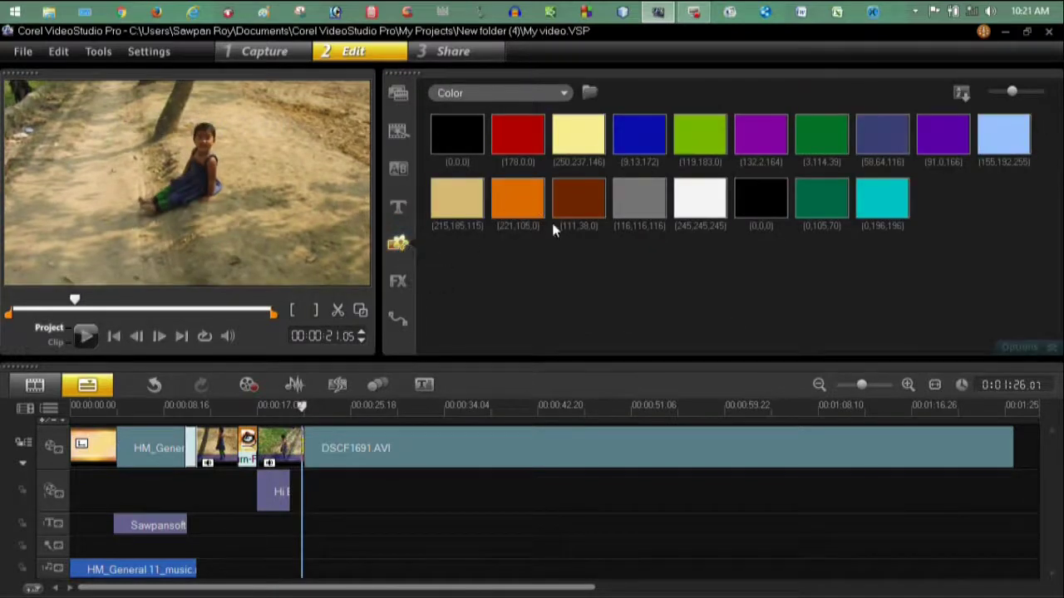
click(518, 142)
click(579, 142)
click(674, 143)
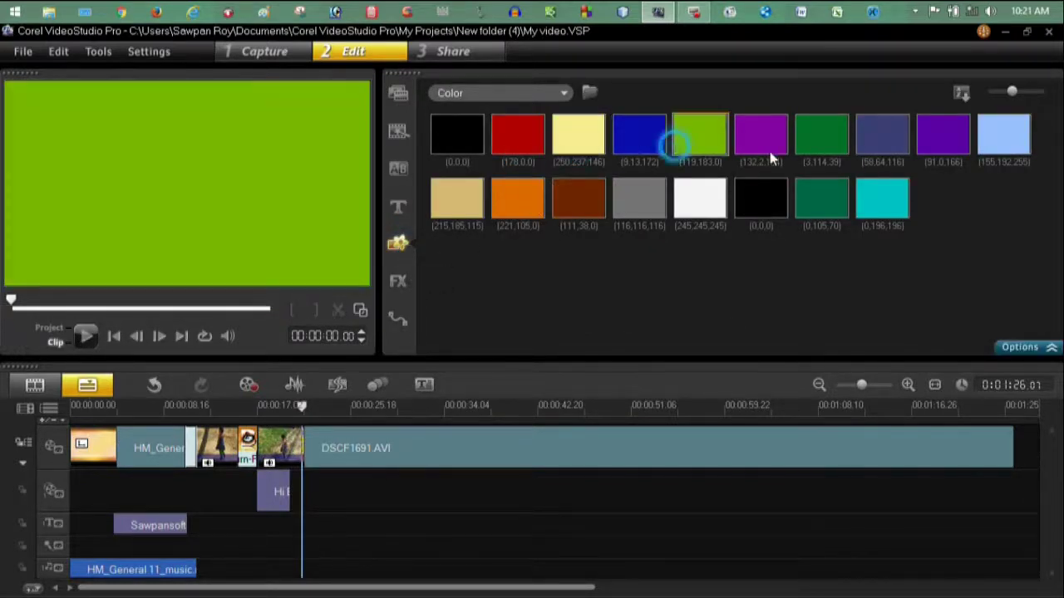
click(341, 405)
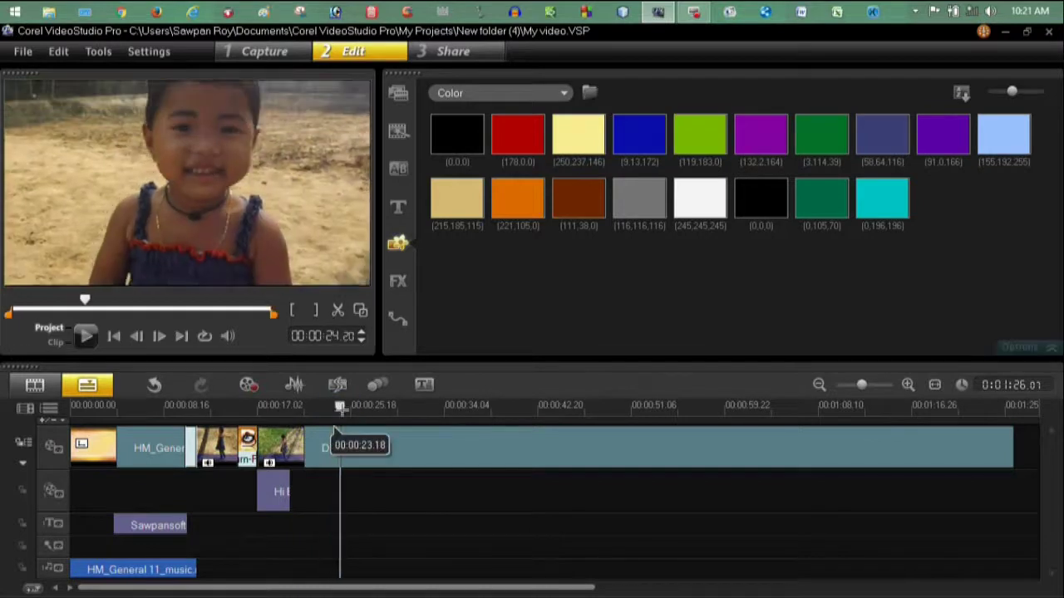
click(536, 152)
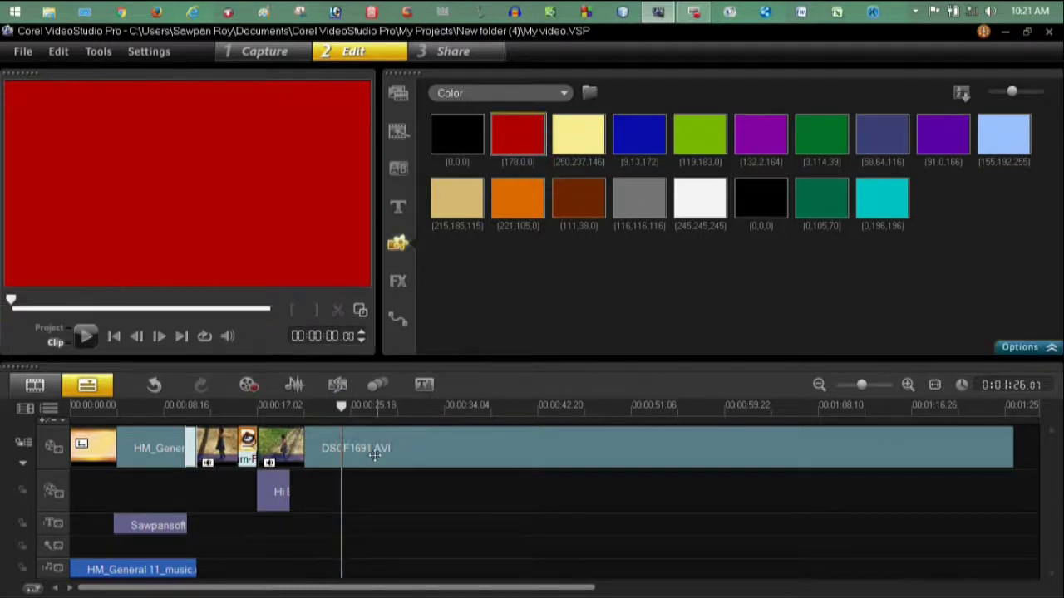
click(363, 448)
mouse_move(1009, 433)
mouse_down()
mouse_move(492, 447)
mouse_move(360, 467)
mouse_up()
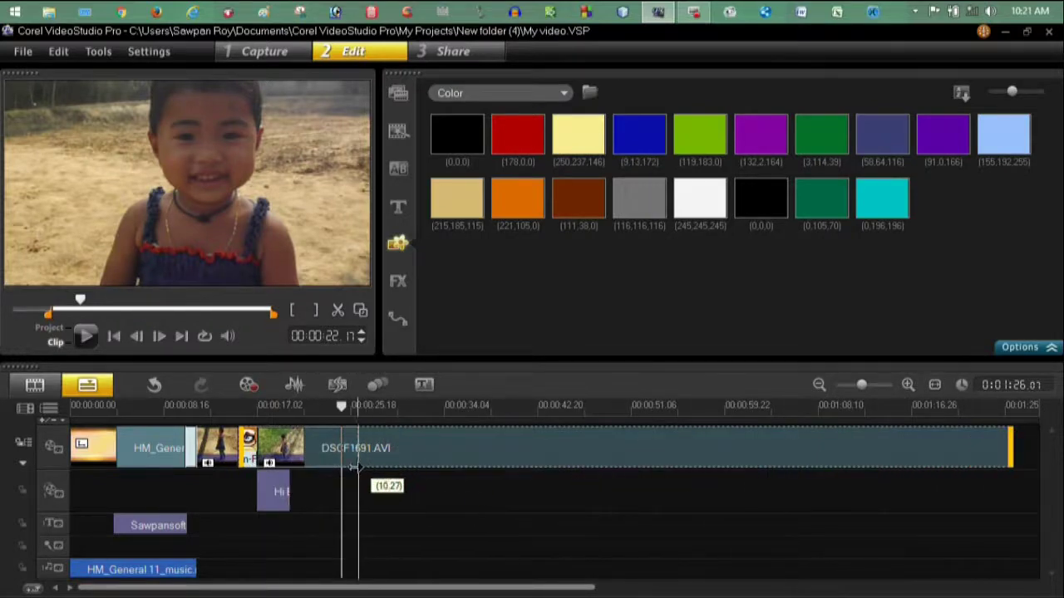
drag(360, 467, 349, 467)
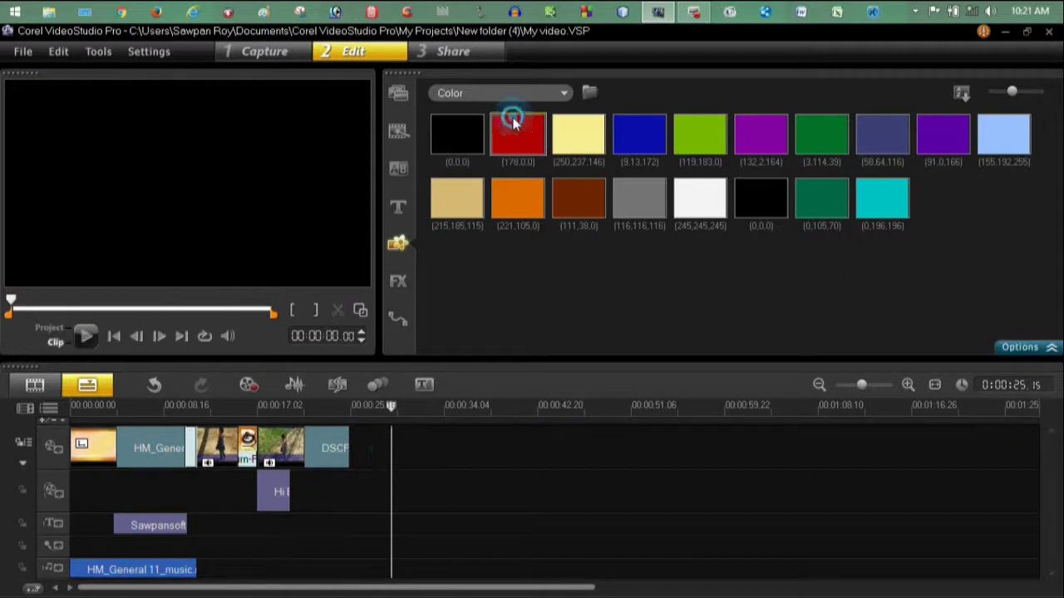
Step: Add a pale yellow colour clip after DSCF1691.AVI and display the filter gallery
click(588, 126)
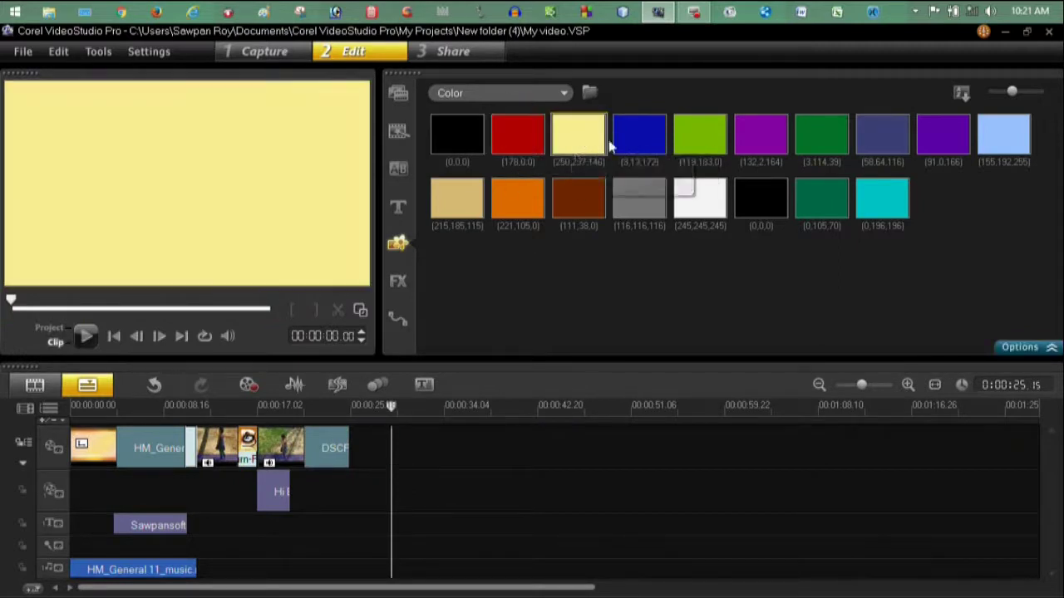
drag(452, 374, 410, 445)
click(348, 406)
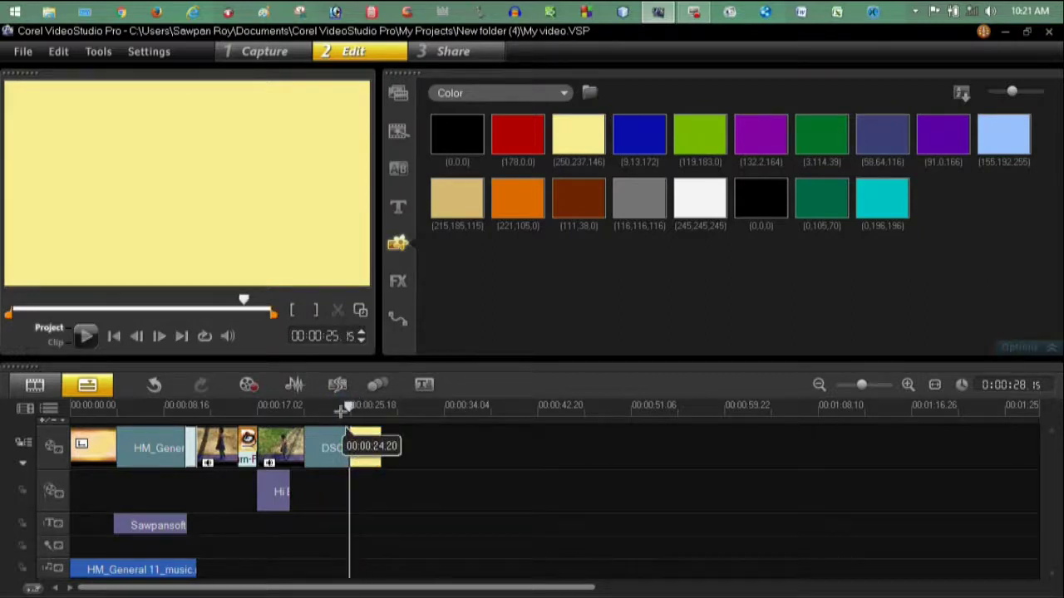
drag(341, 410, 387, 407)
click(22, 51)
click(398, 282)
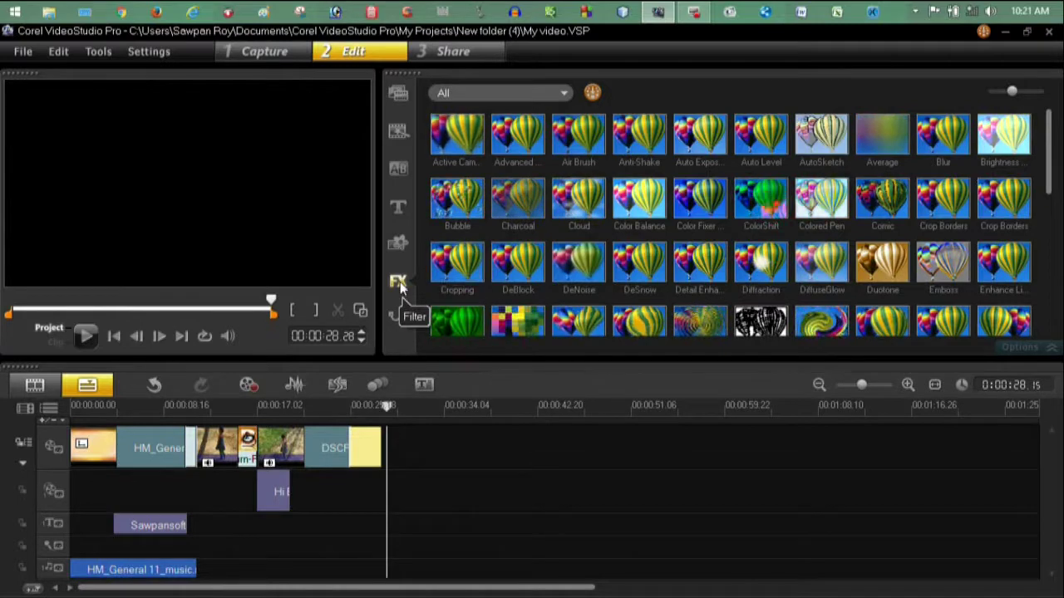
Step: Apply the Bubble filter to the DSCF1691 clip, check the bubbles, and show path presets P01–P10
click(468, 202)
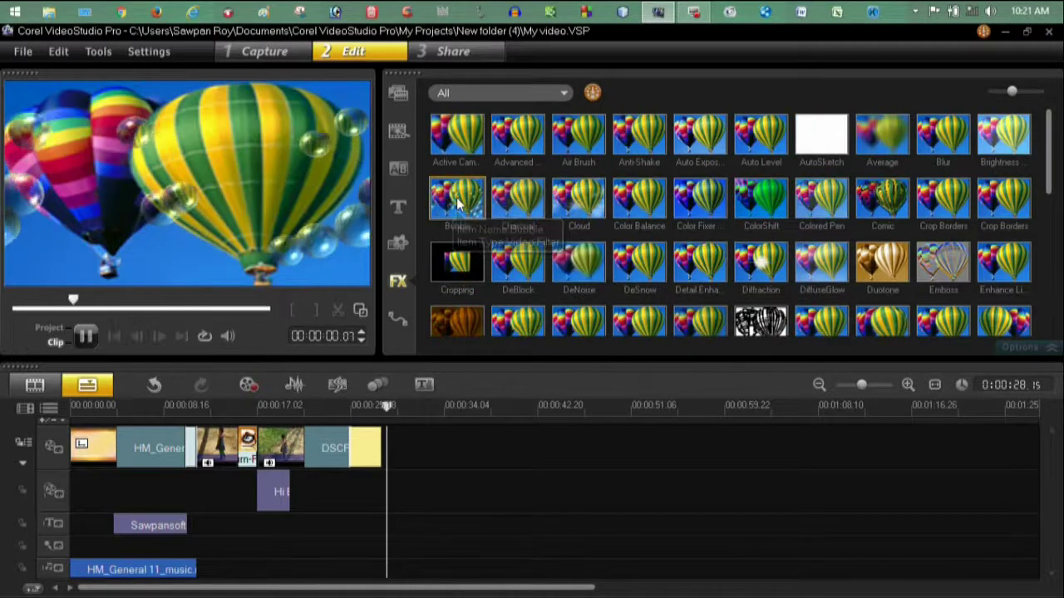
drag(457, 202, 319, 442)
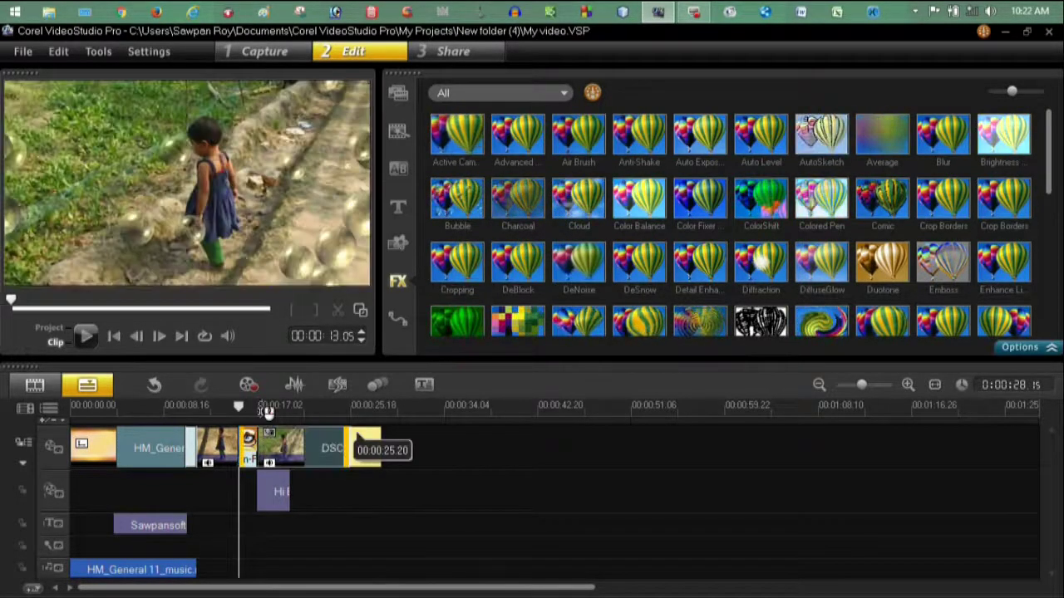
drag(240, 406, 330, 419)
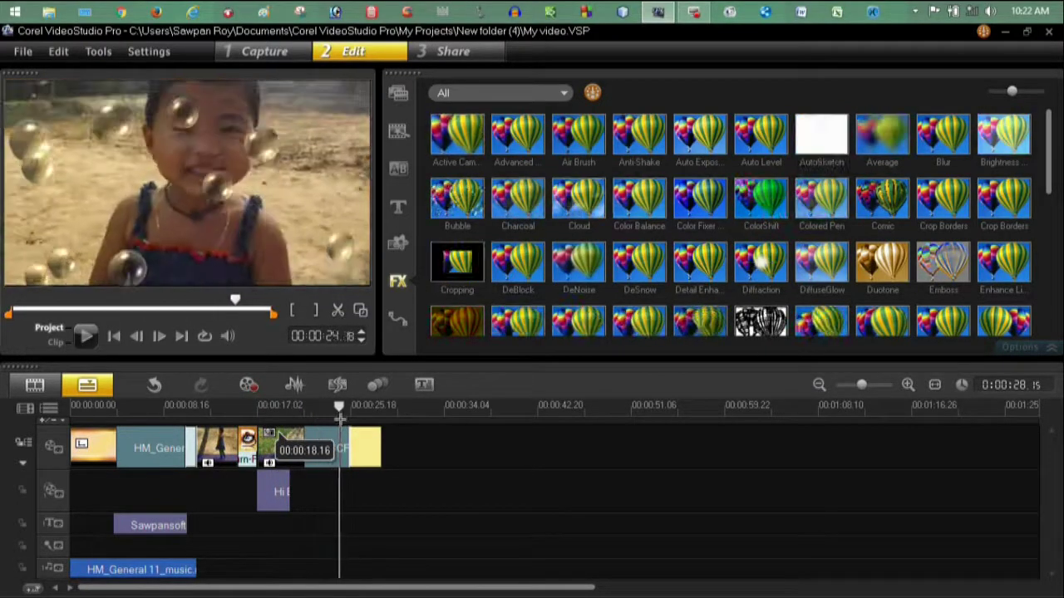
drag(330, 420, 358, 413)
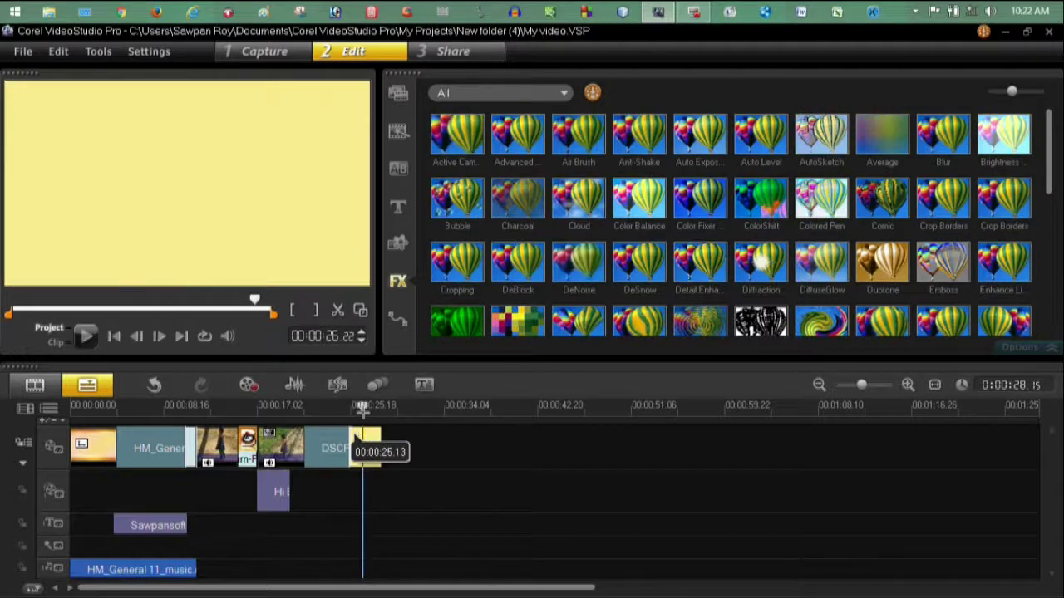
drag(358, 411, 379, 413)
click(324, 432)
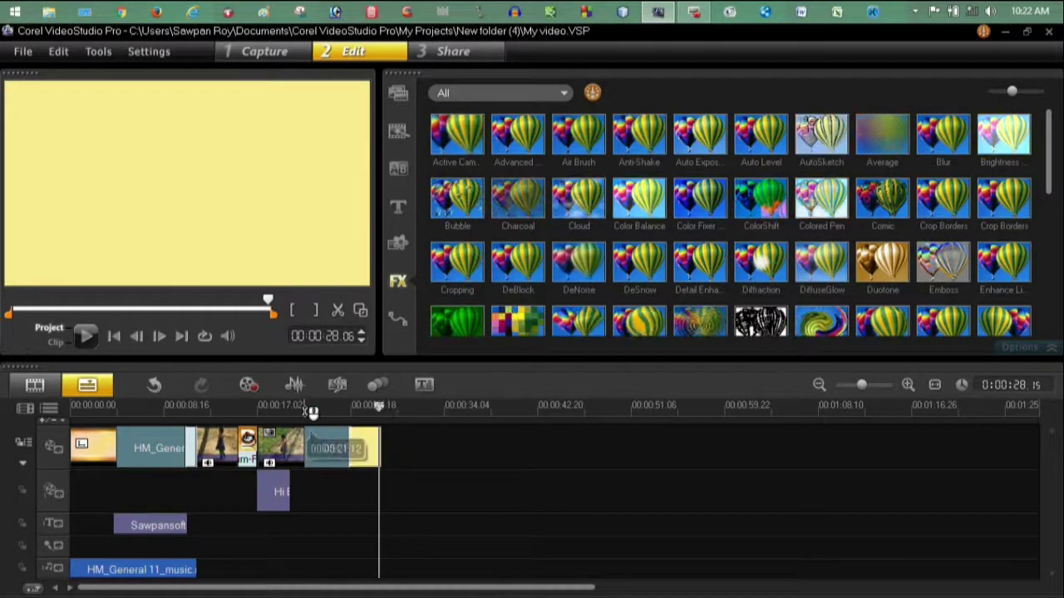
click(398, 318)
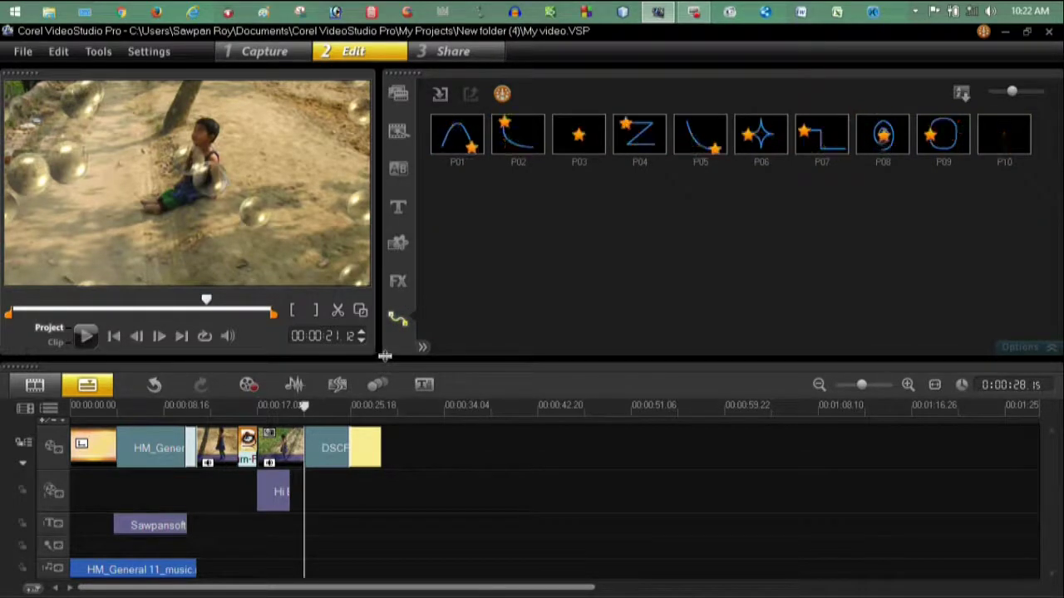
Step: Split the DSC clip in two at the current position
drag(320, 448, 362, 406)
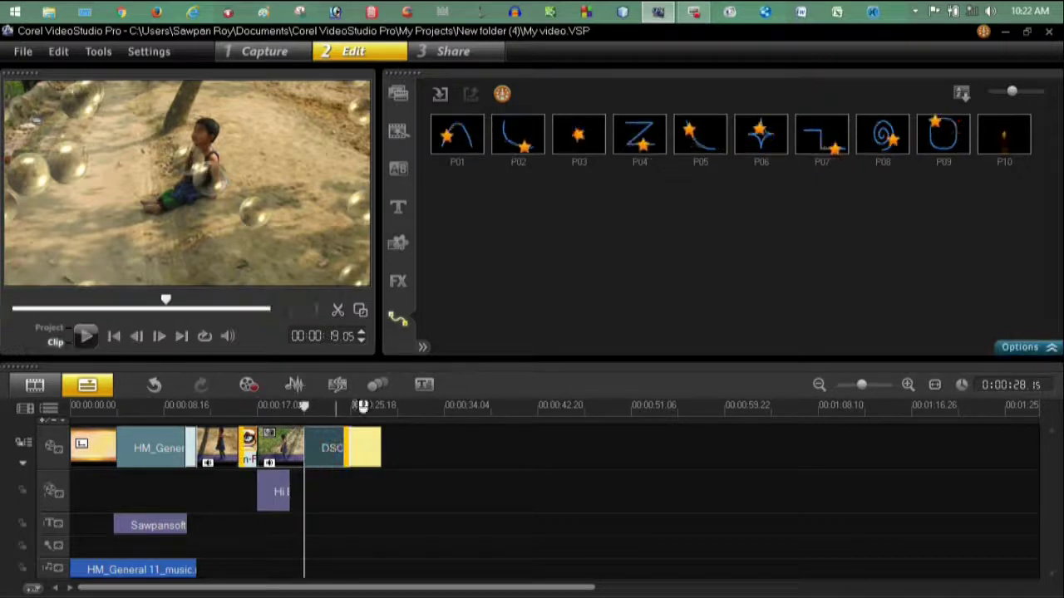
click(327, 448)
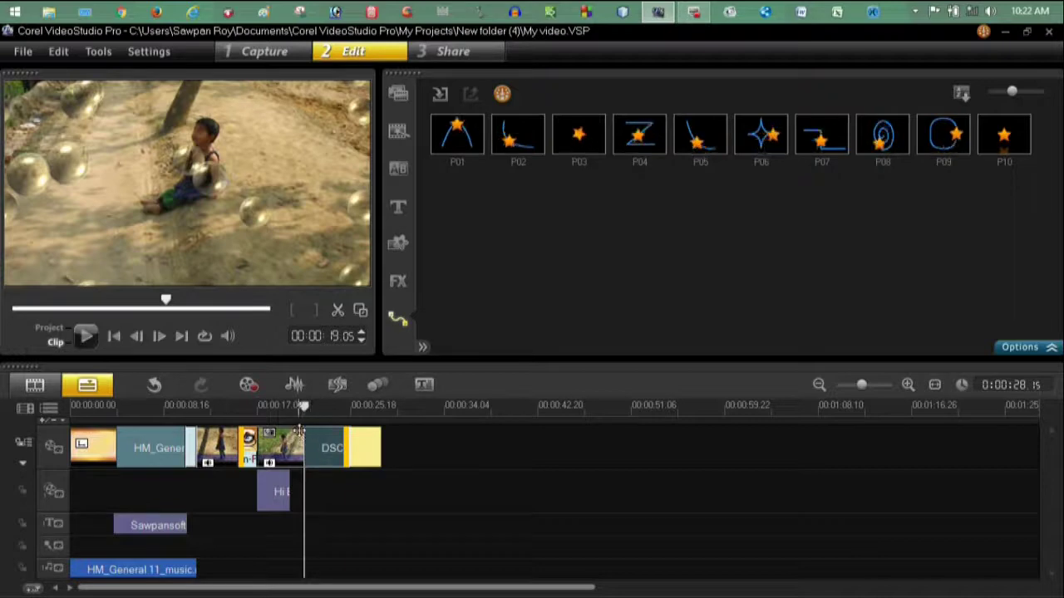
click(337, 310)
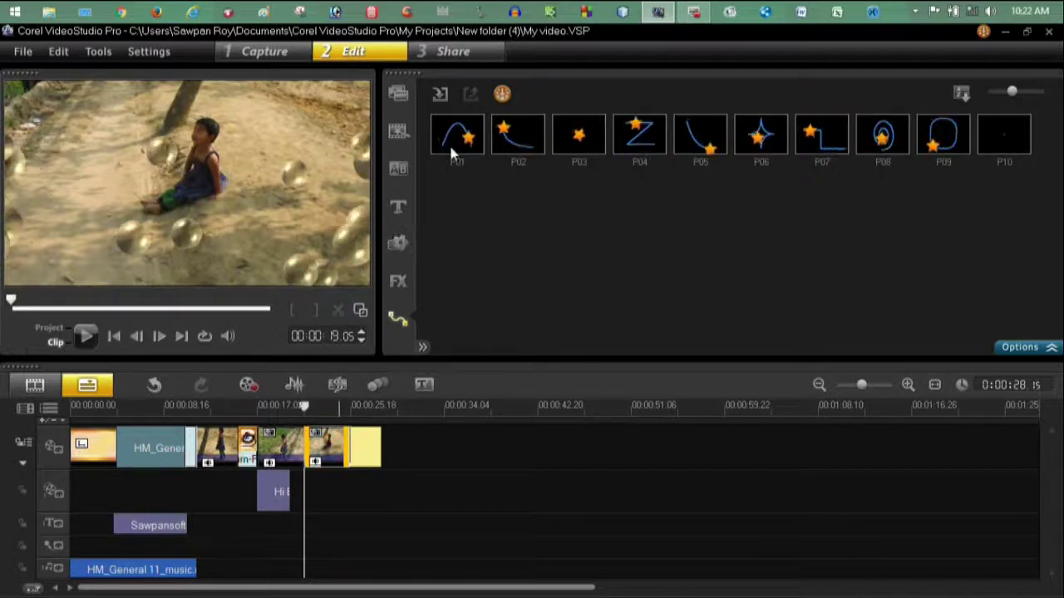
Step: Apply motion path P01 to the second clip part and scrub 19–25 seconds to preview it
click(460, 143)
mouse_move(455, 162)
mouse_down()
mouse_move(336, 455)
mouse_move(325, 450)
mouse_up()
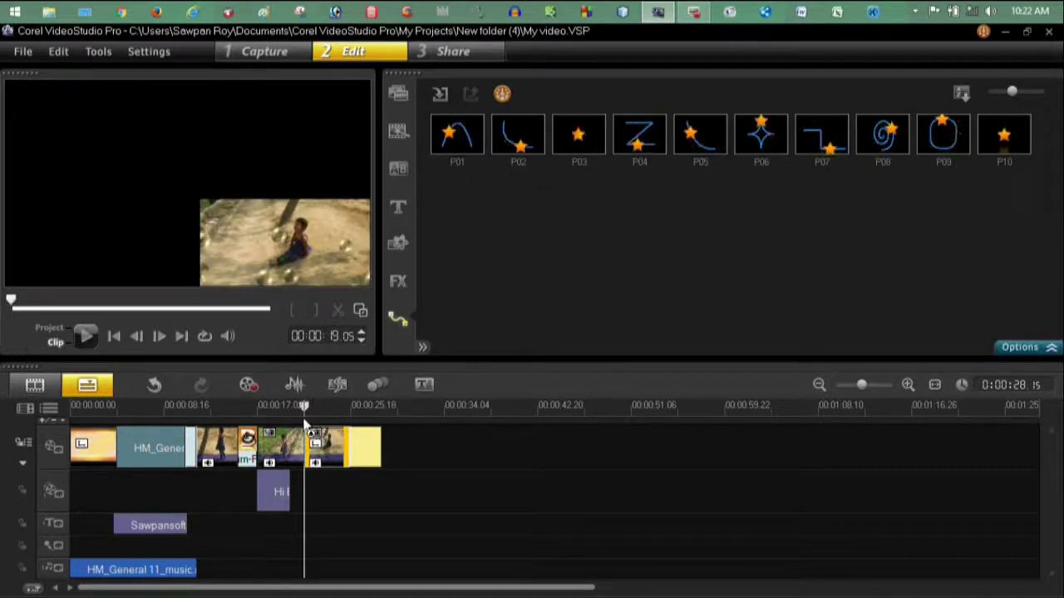
click(295, 408)
drag(295, 409, 322, 409)
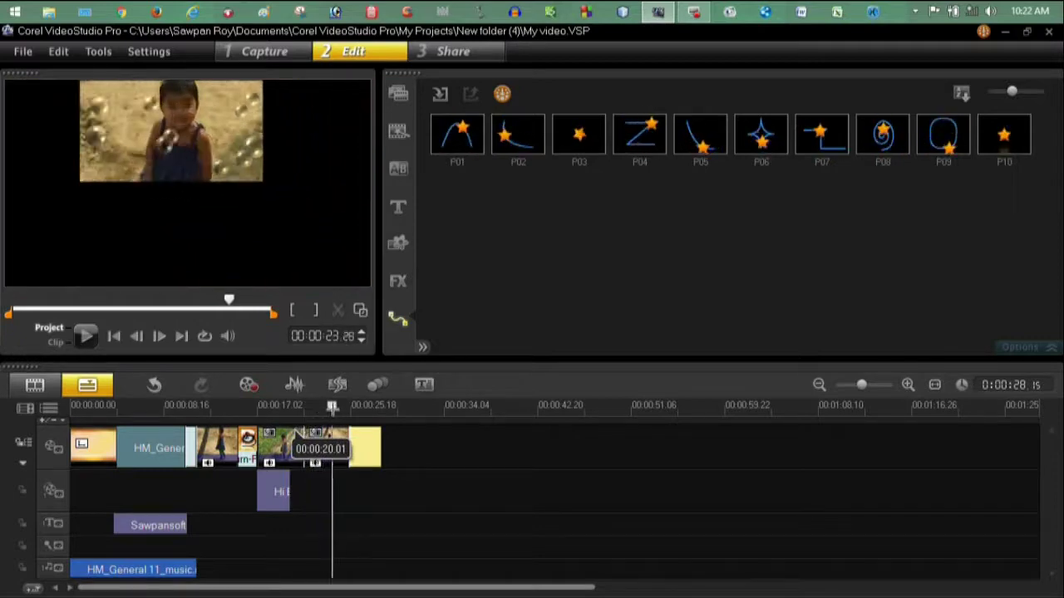
drag(322, 409, 347, 409)
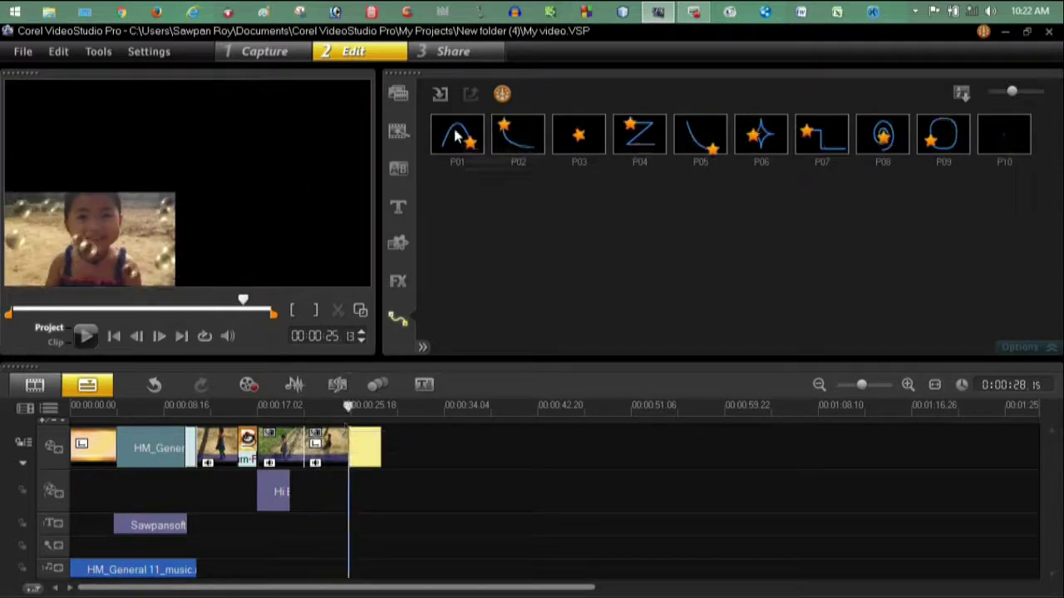
click(457, 133)
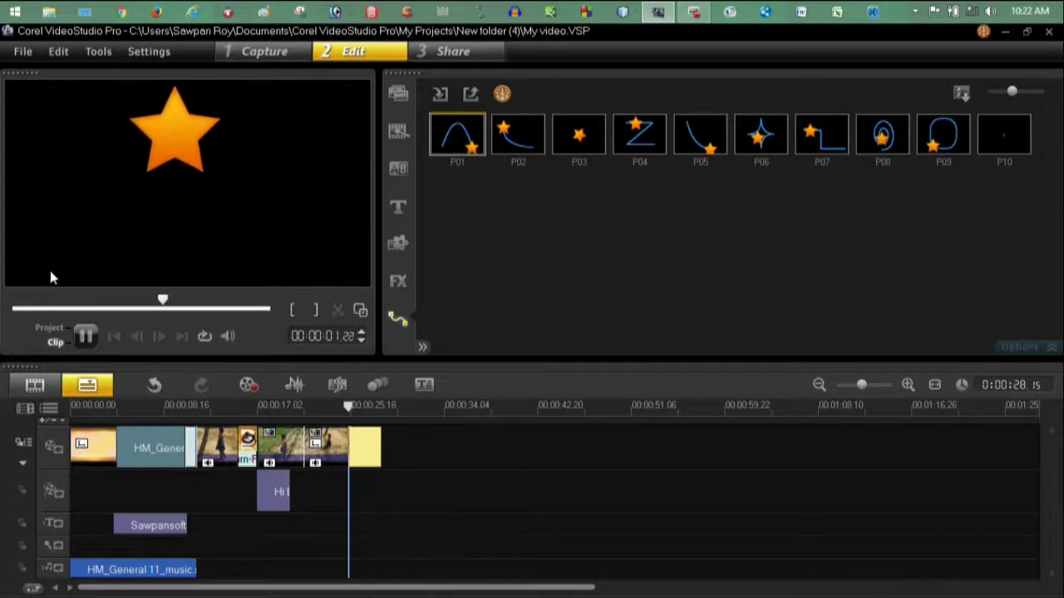
click(286, 409)
drag(287, 410, 347, 404)
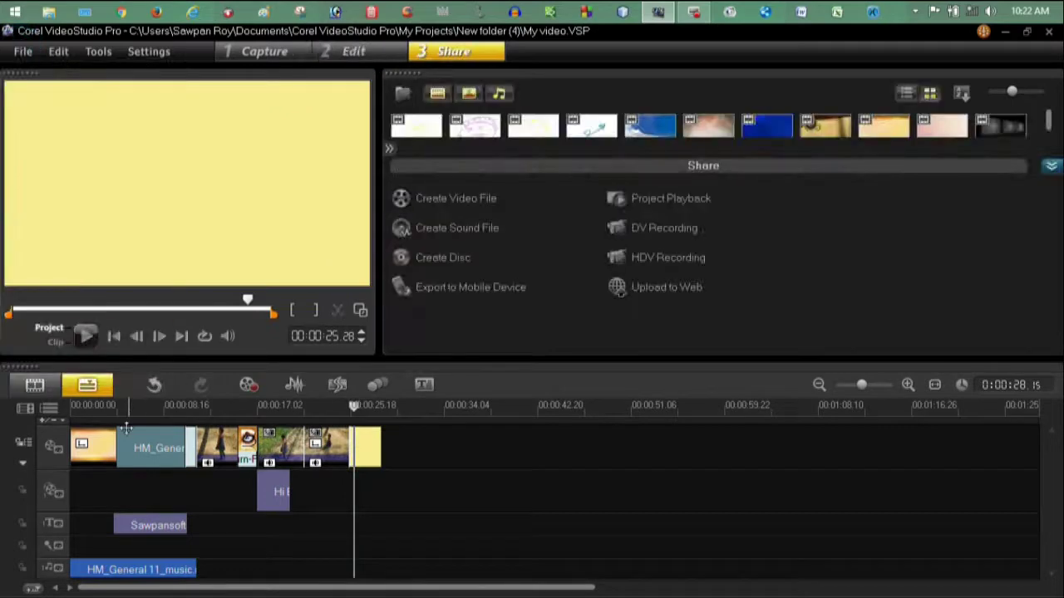
Step: Preview the project to its end, then bring up the HDV presets for a new video file
click(100, 404)
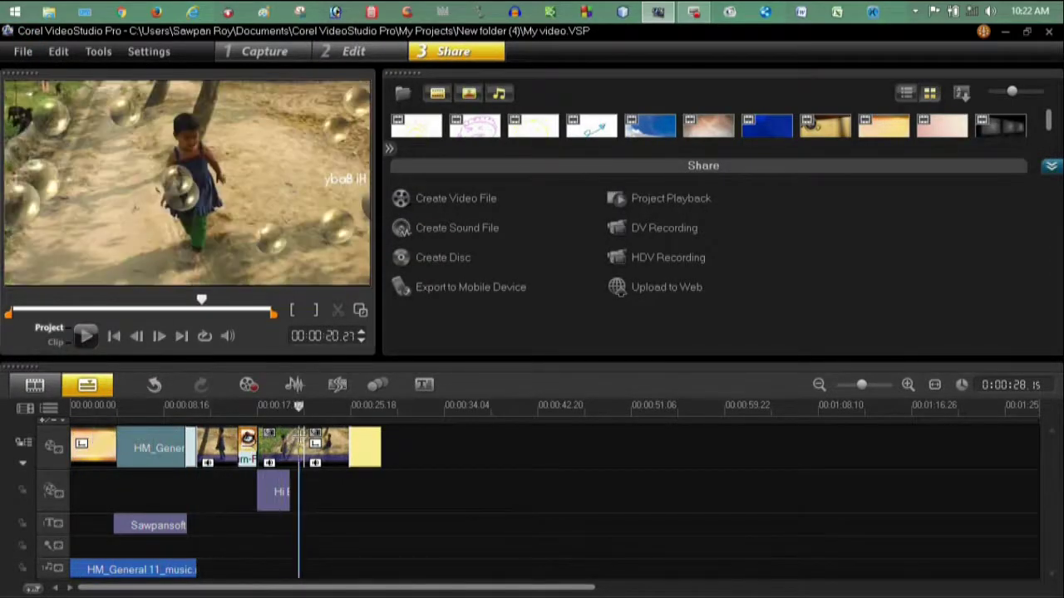
drag(325, 405, 428, 409)
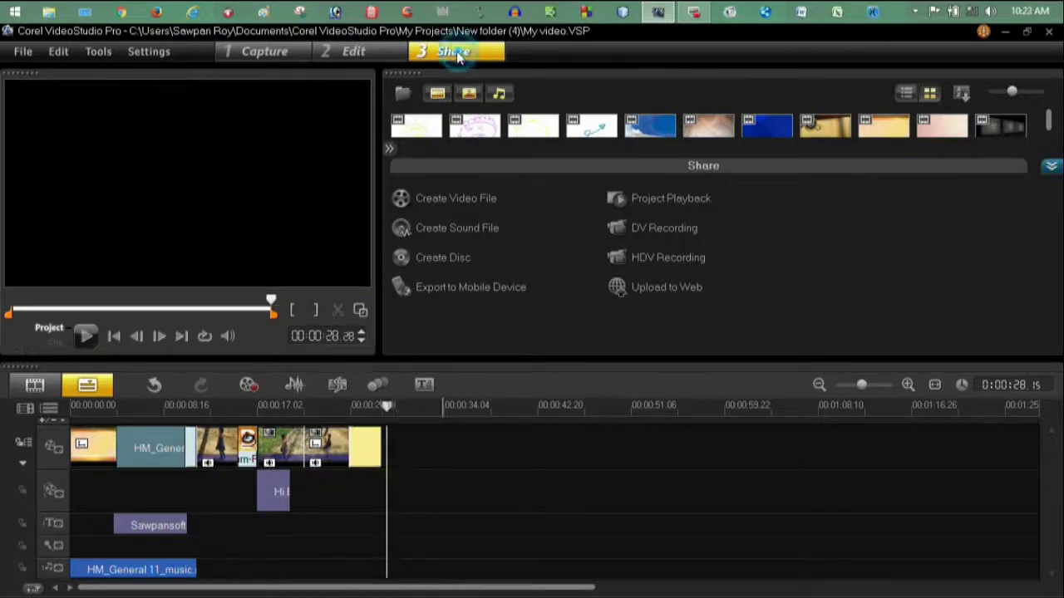
click(452, 202)
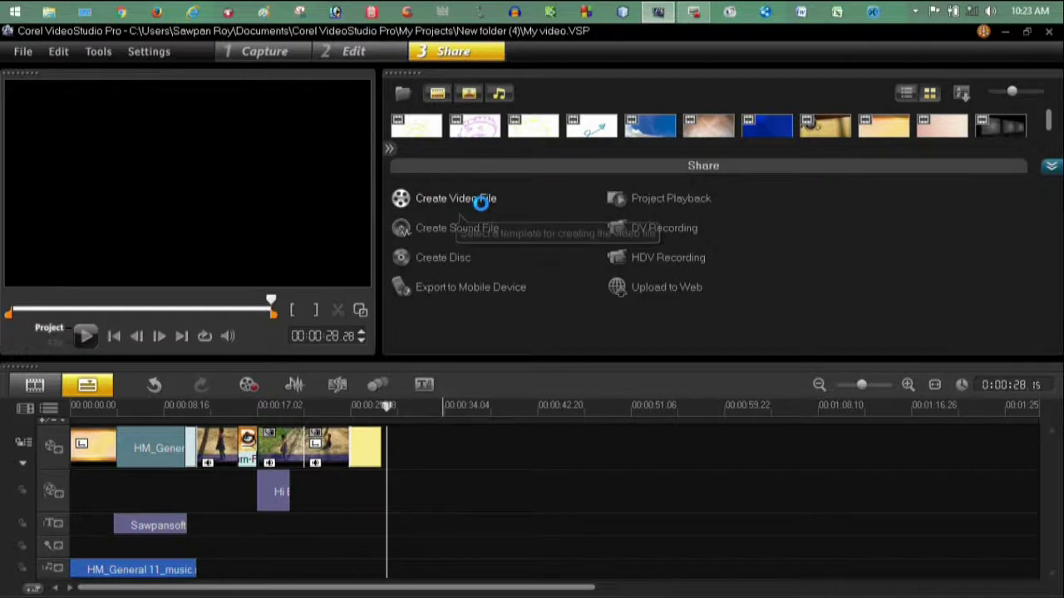
mouse_move(468, 283)
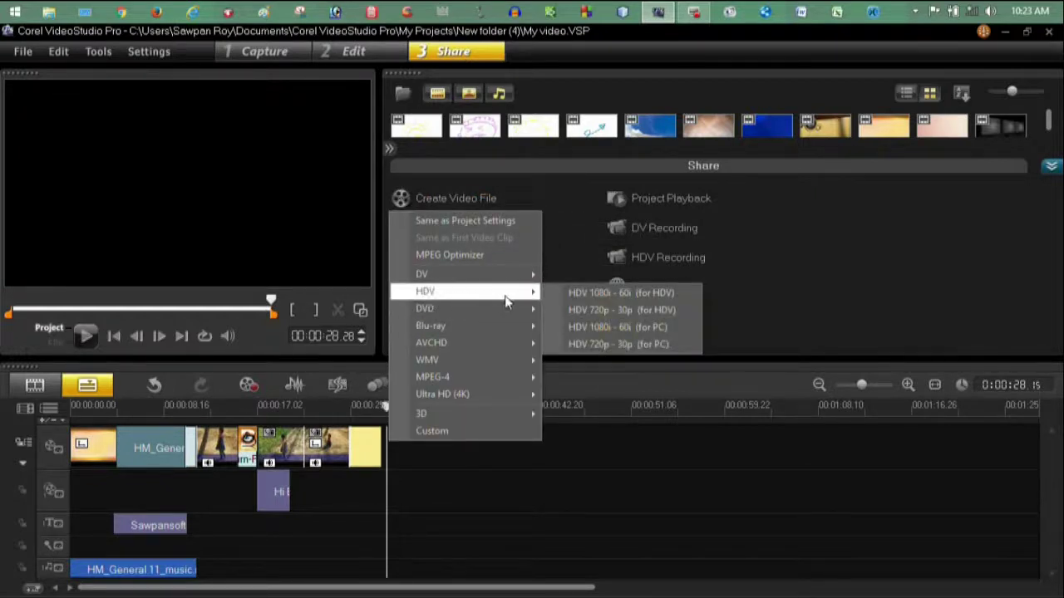
Step: Render the project as 'My video' with the HDV 1080i - 60i preset
click(580, 294)
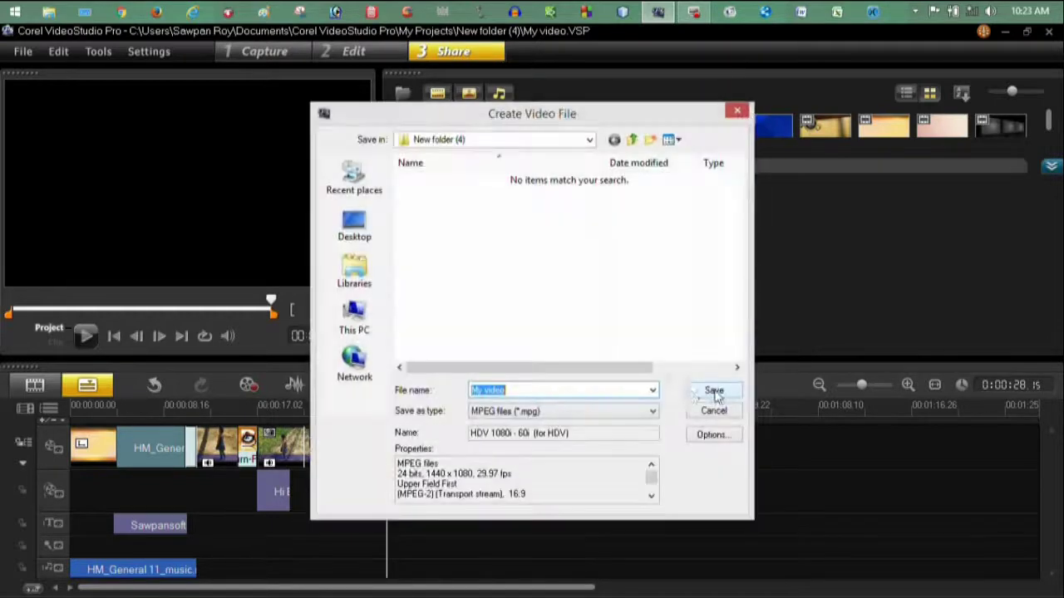
click(522, 391)
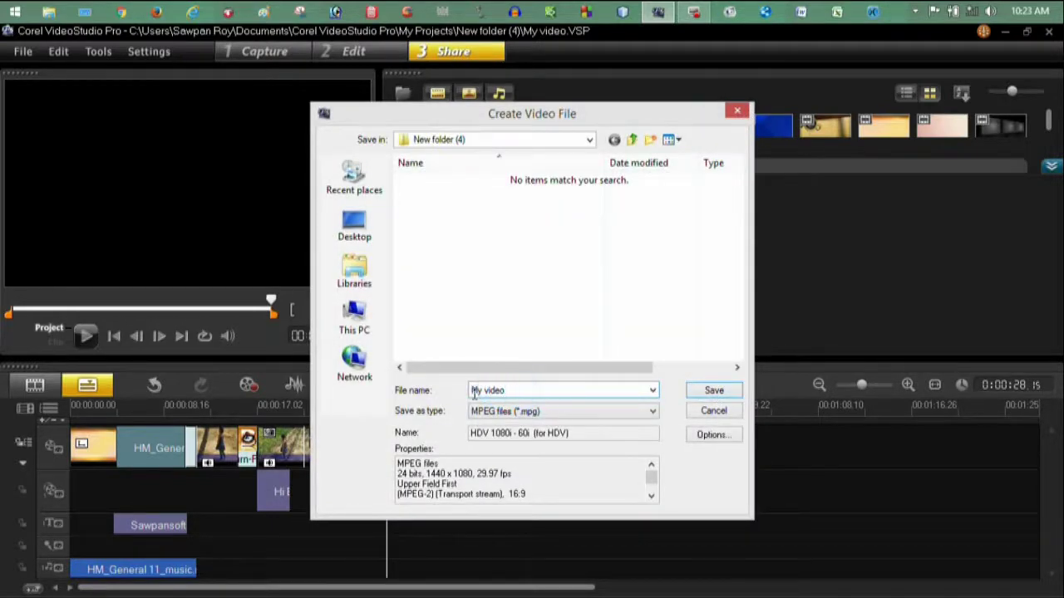
click(710, 392)
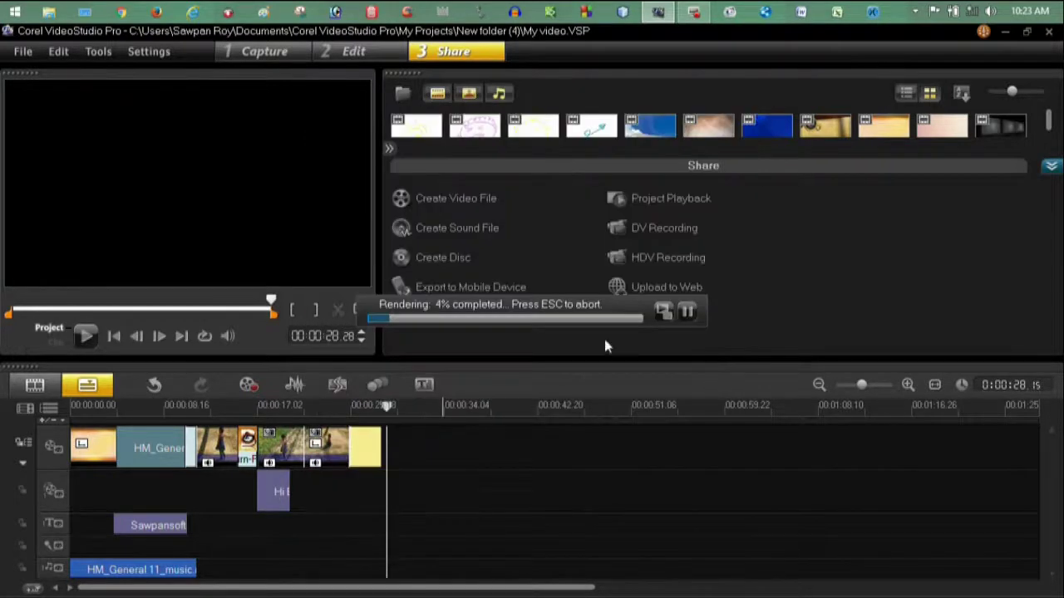